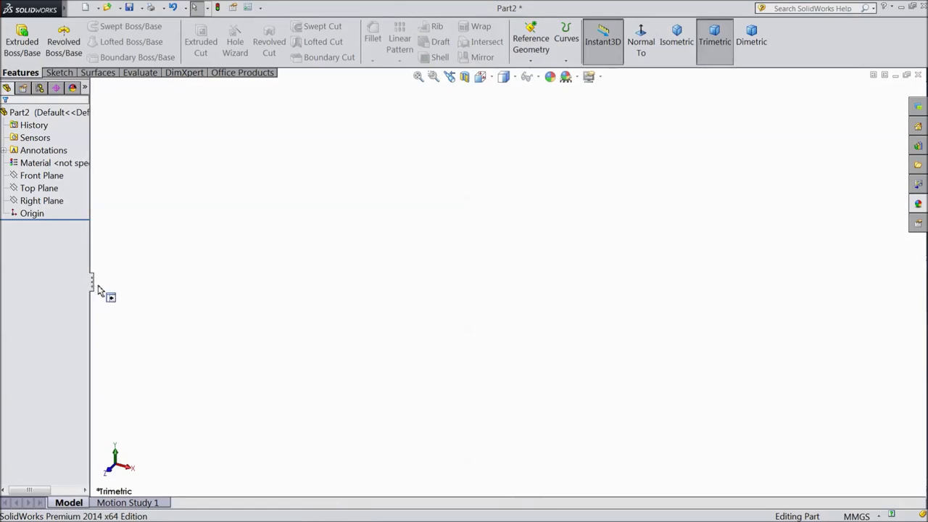
Drag the FeatureManager tree divider right until full feature names are readable.
left_click_drag(99, 290, 112, 292)
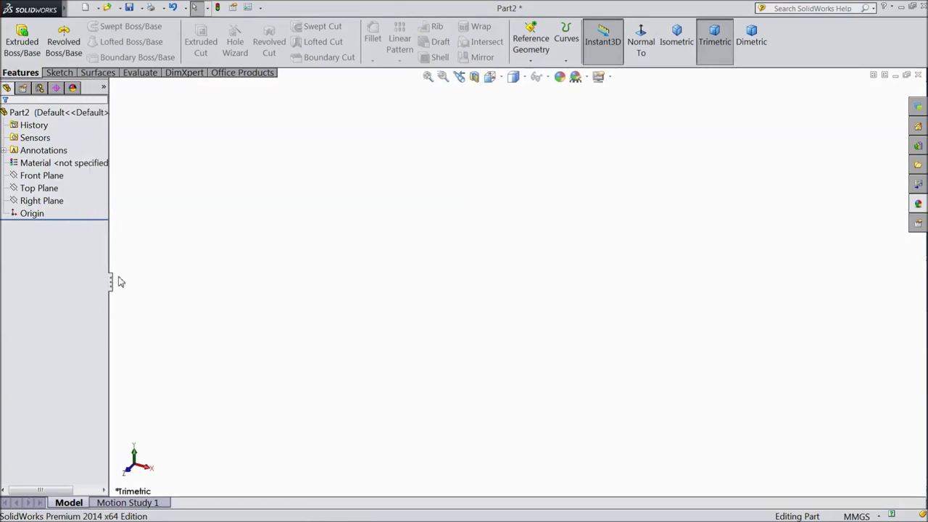
Start a sketch on the Front Plane and draw a circle centred on the origin.
left_click(52, 176)
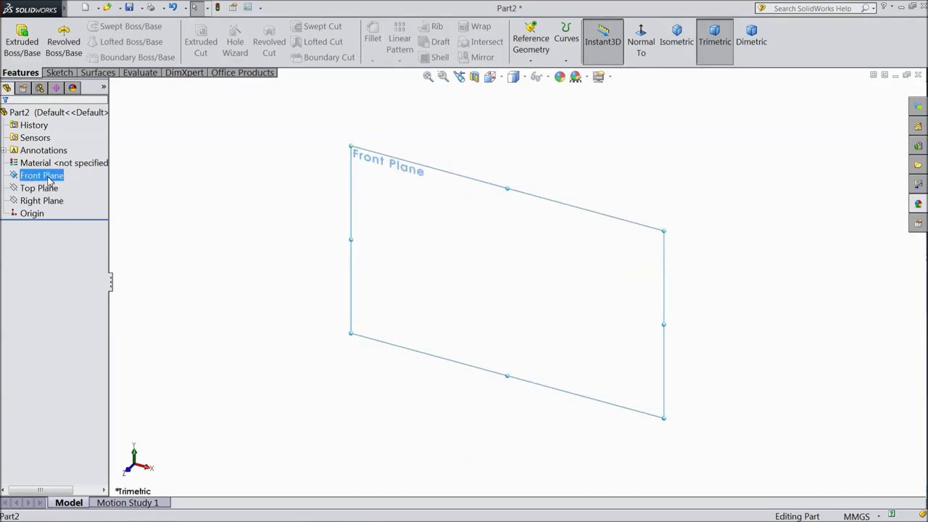
left_click(58, 168)
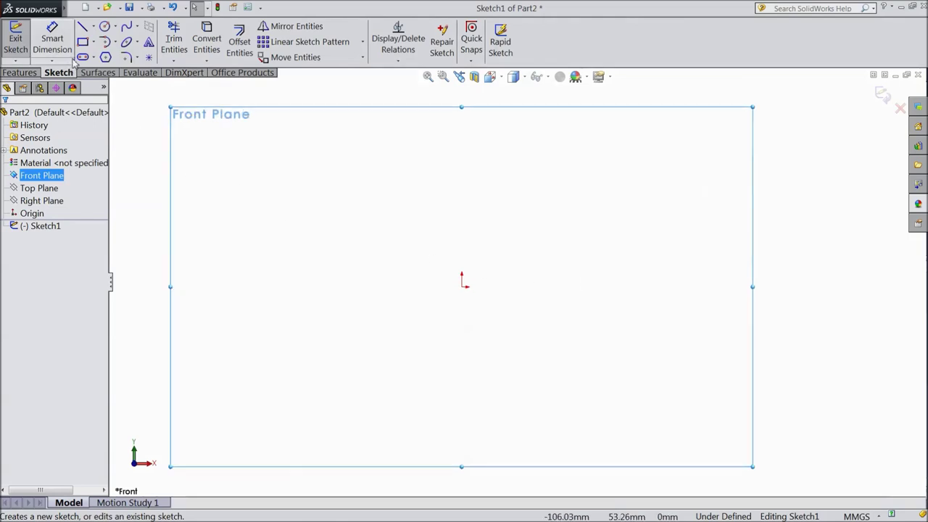
left_click(105, 28)
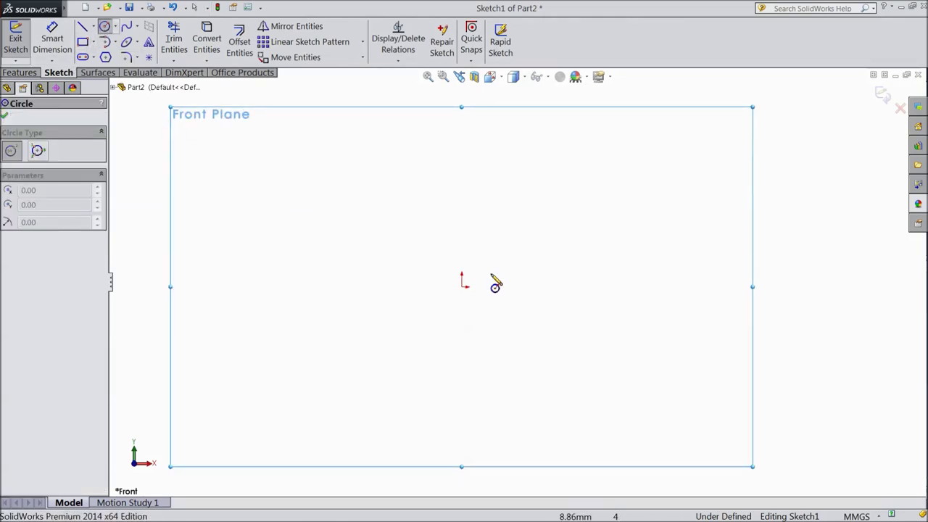
left_click(462, 286)
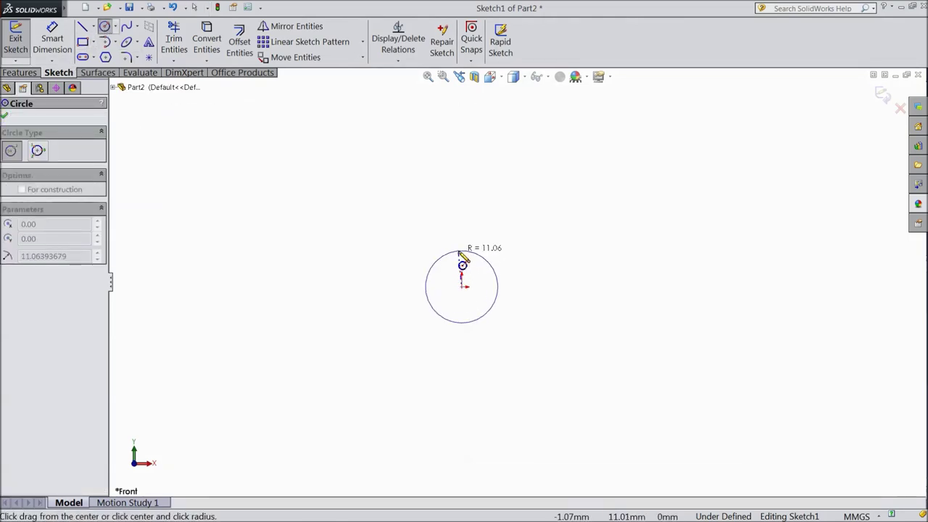
left_click(460, 248)
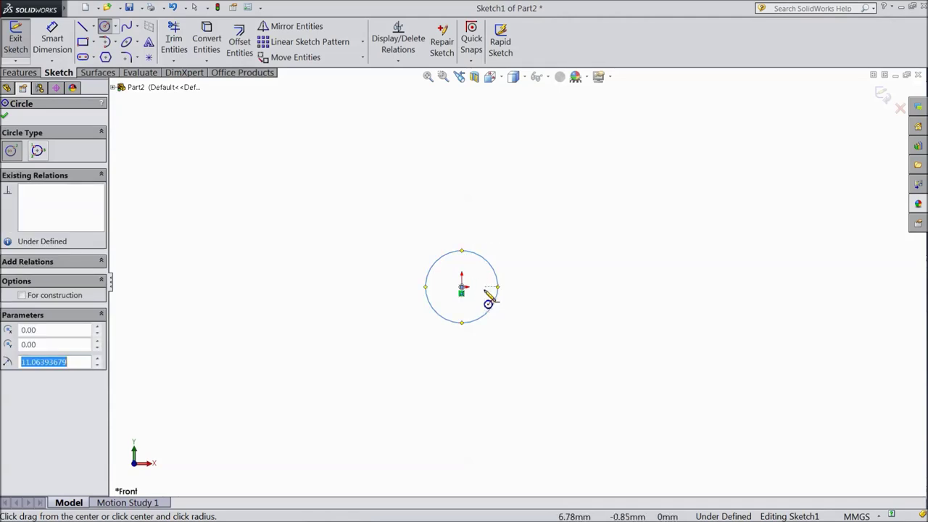
Dimension the circle's diameter to 7.5 mm.
left_click(52, 40)
left_click(412, 232)
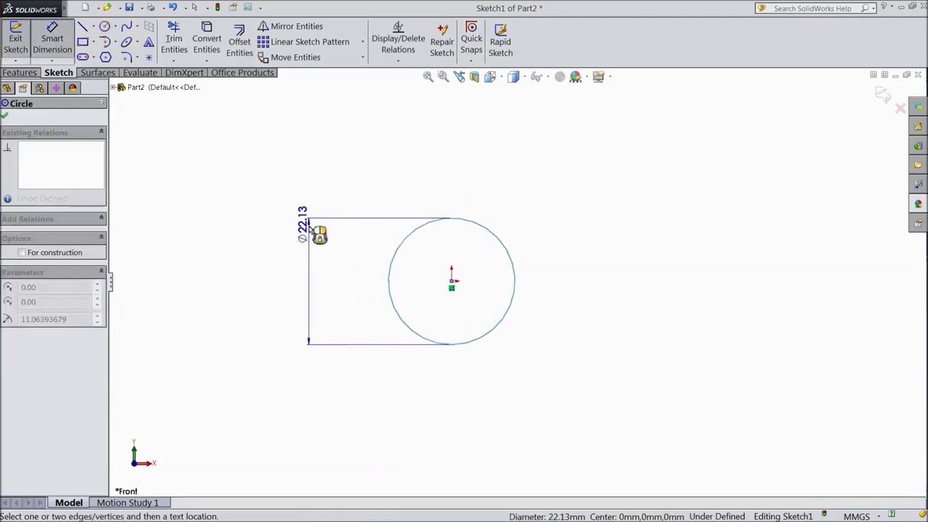
left_click(312, 226)
type("7.5")
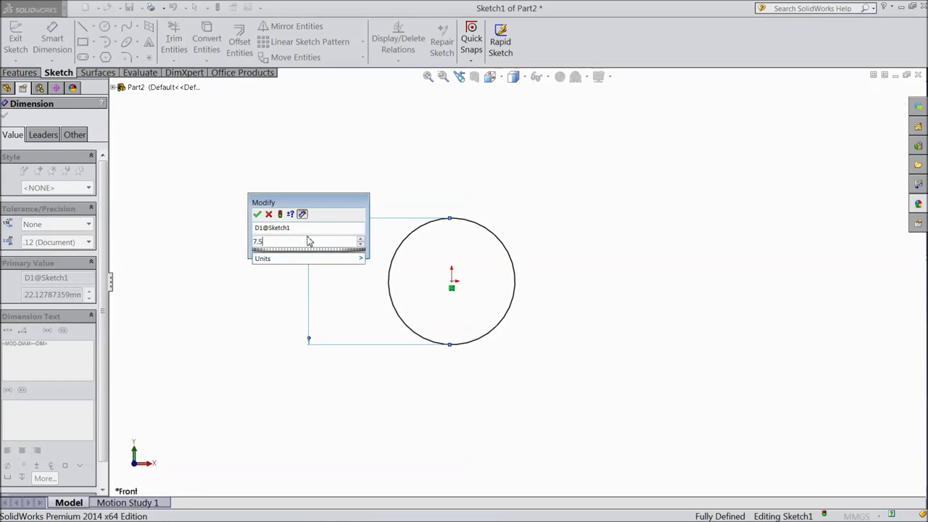
left_click(257, 215)
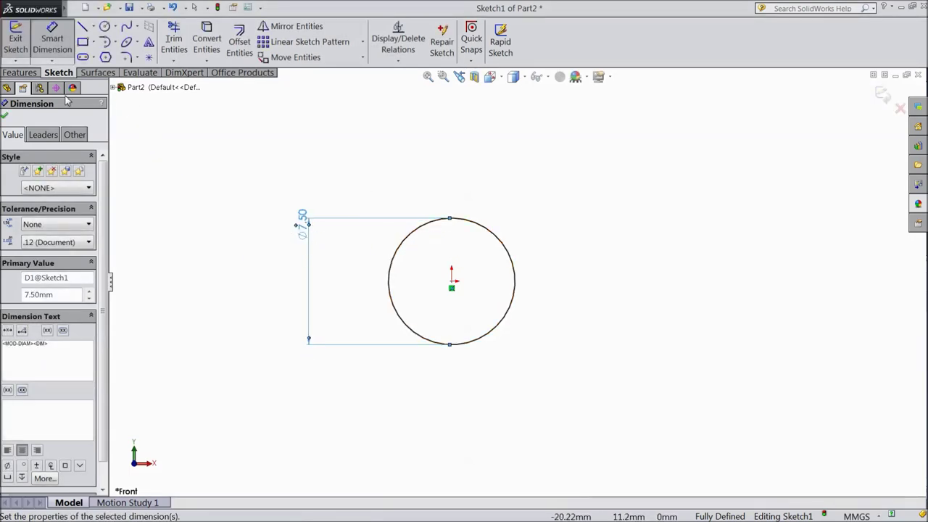
left_click(18, 72)
Extrude the 7.5 mm circle to a 110 mm blind depth as Boss-Extrude1.
left_click(22, 42)
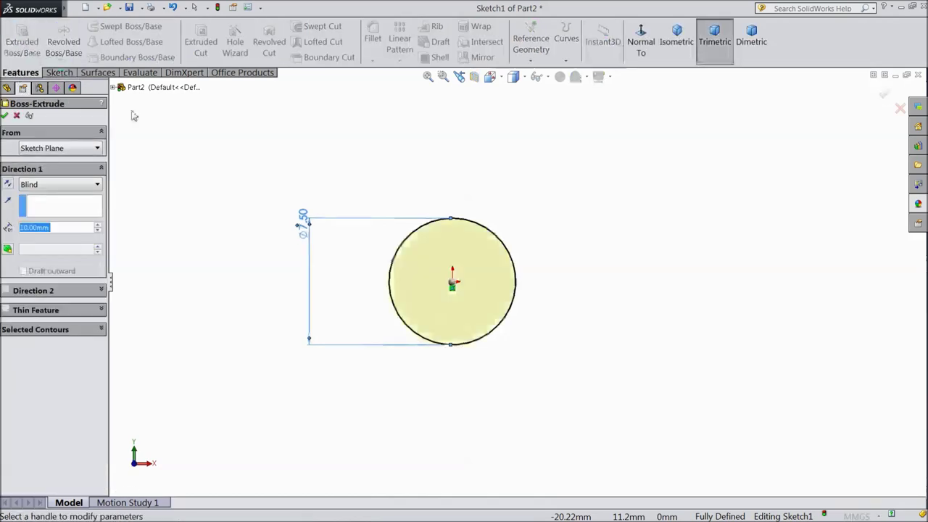
type("110")
key("Return")
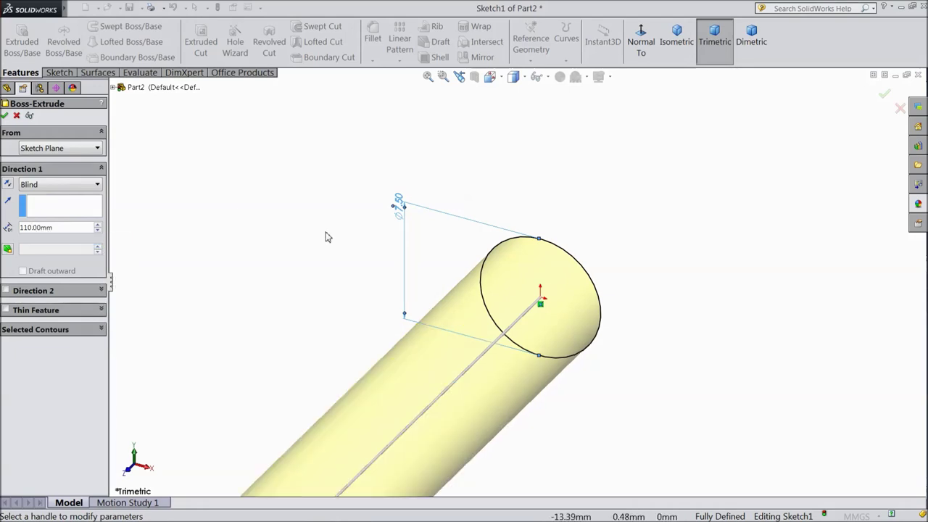
scroll(327, 238, "up", 5)
scroll(452, 398, "down", 3)
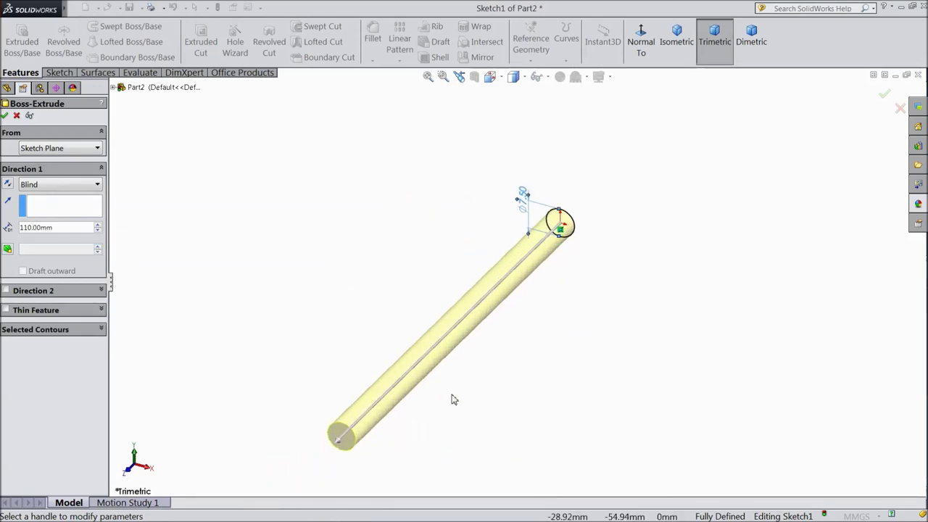
scroll(451, 396, "down", 3)
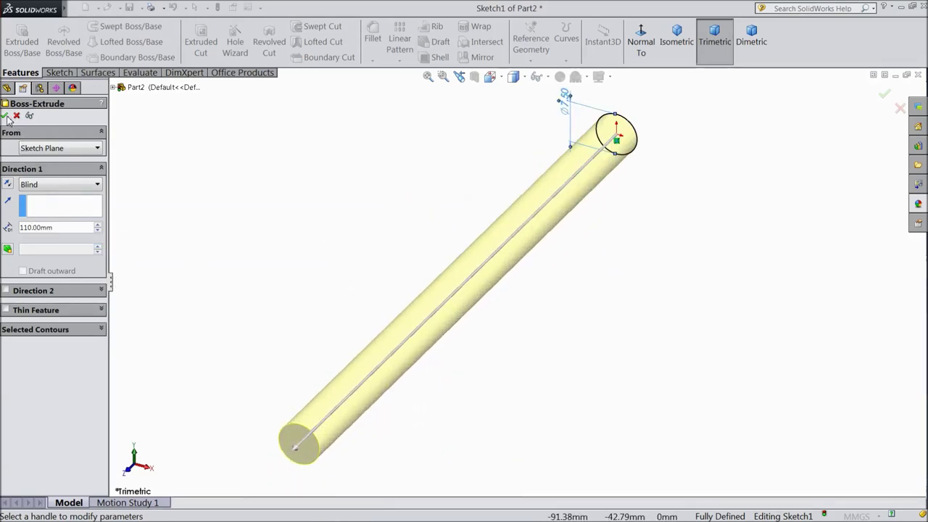
left_click(5, 116)
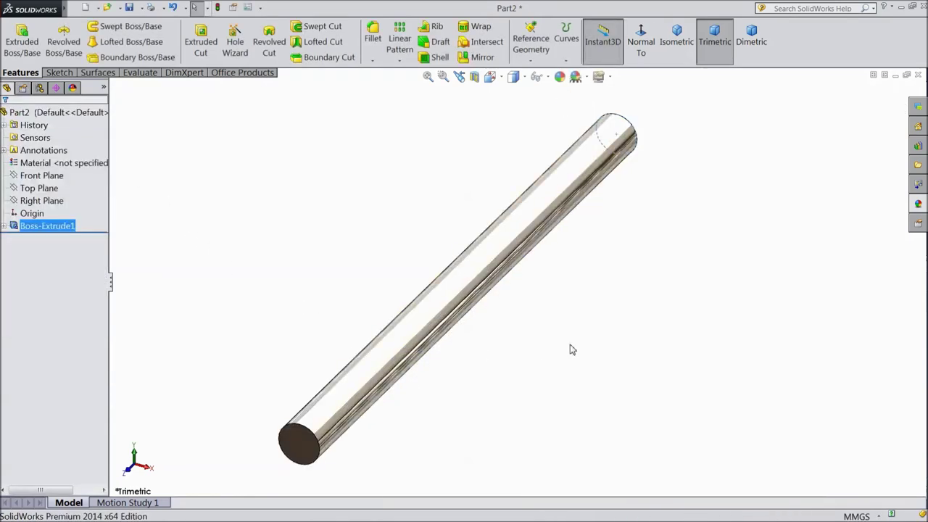
mouse_move(572, 344)
middle_mouse_down()
mouse_move(573, 294)
mouse_move(578, 319)
mouse_move(543, 370)
mouse_move(569, 332)
mouse_move(520, 362)
middle_mouse_up()
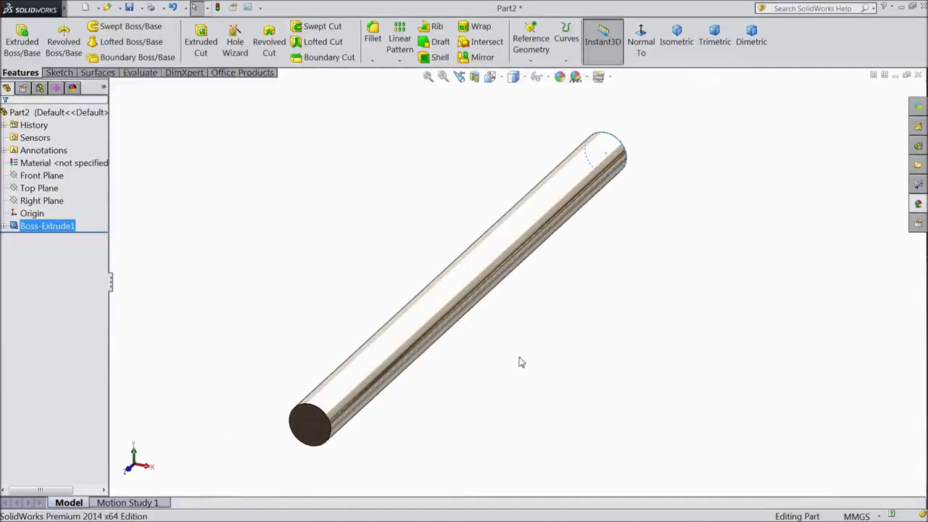
Open Sketch2 on the rod's near end face and convert its circular edge into sketch geometry.
left_click(308, 434)
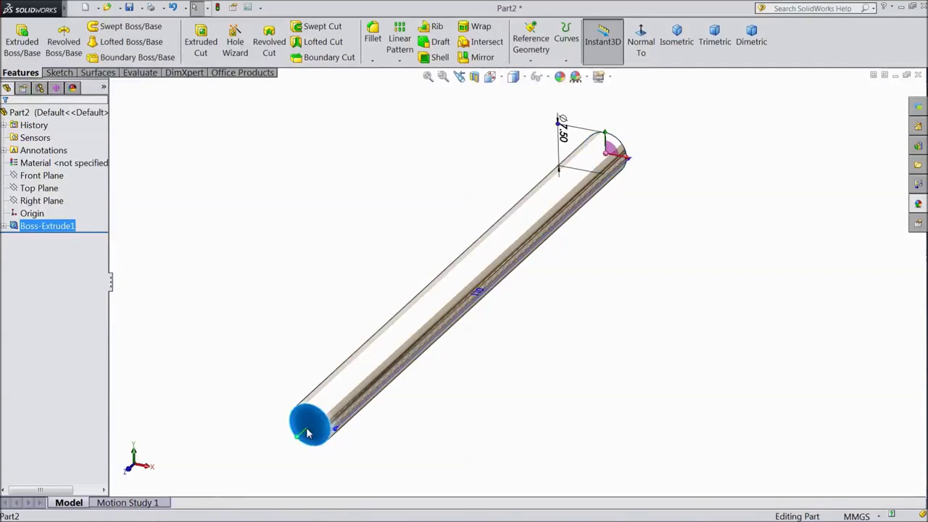
left_click(346, 403)
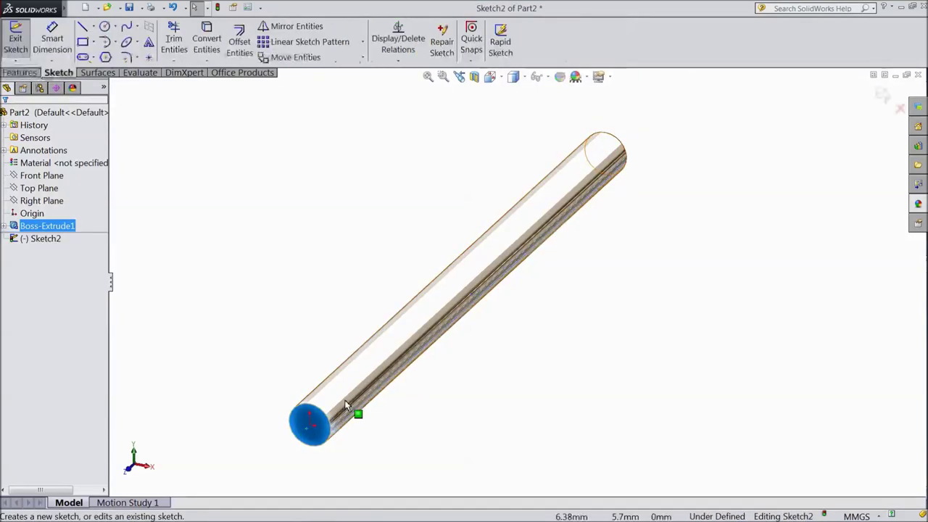
left_click(208, 51)
scroll(340, 435, "down", 3)
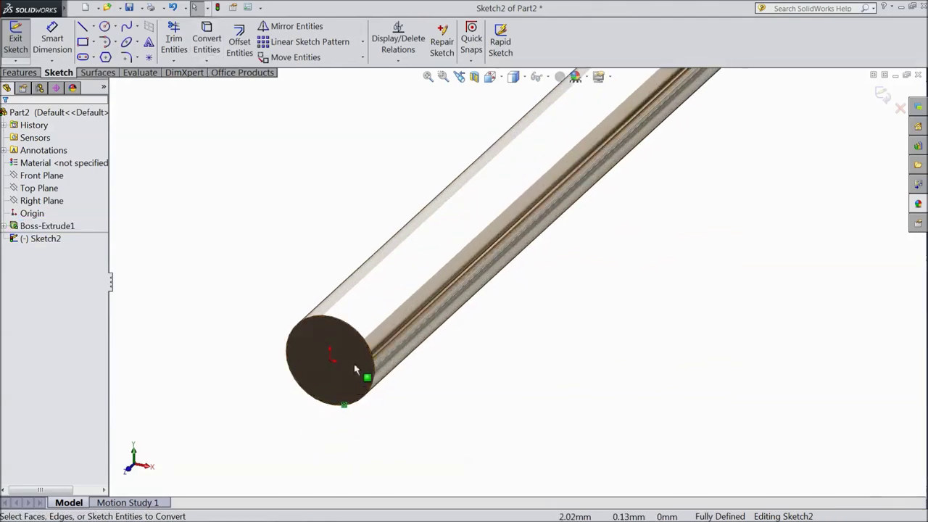
scroll(355, 370, "down", 2)
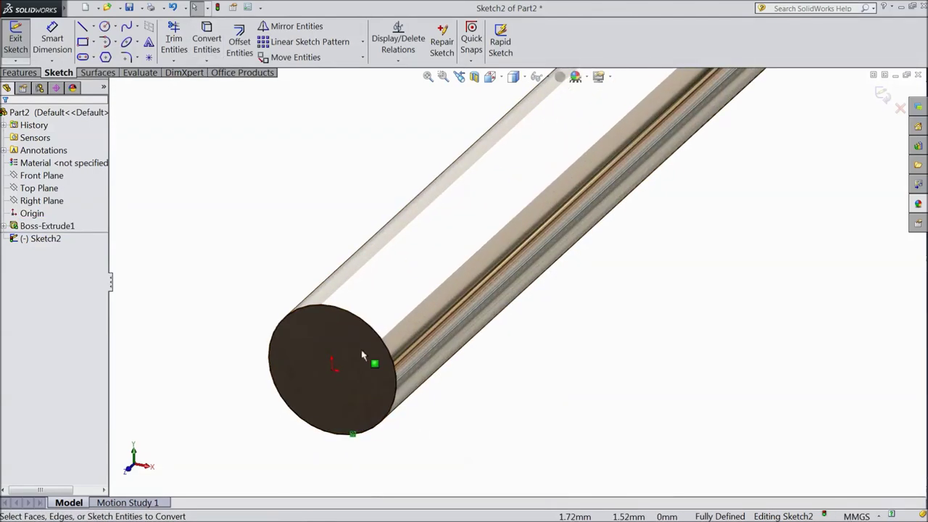
left_click(19, 72)
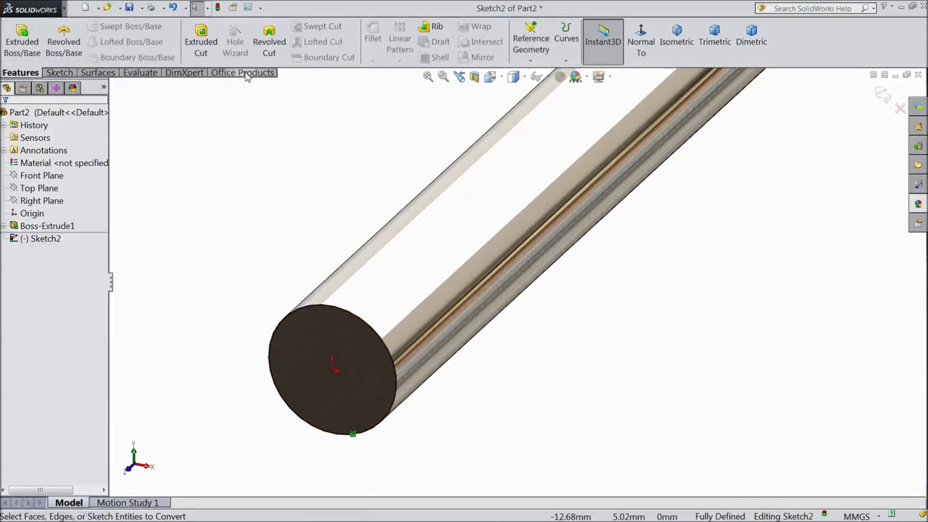
Create a one-revolution, 67 mm pitch helix from the end-face sketch, running along the rod.
left_click(566, 59)
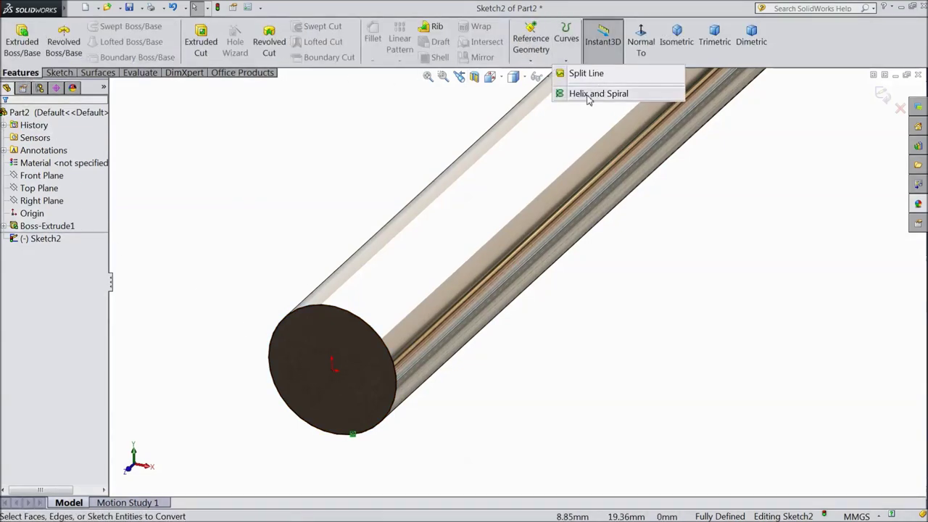
left_click(588, 94)
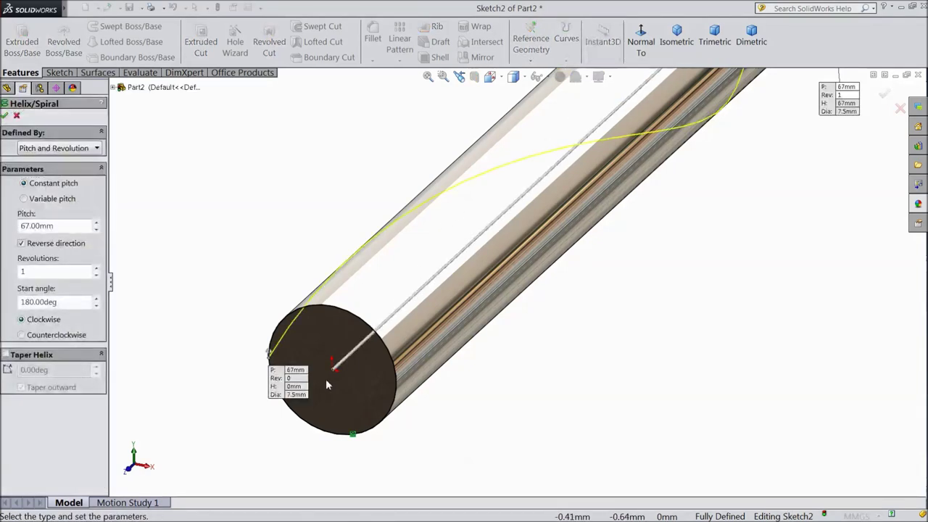
key("f")
scroll(591, 169, "down", 2)
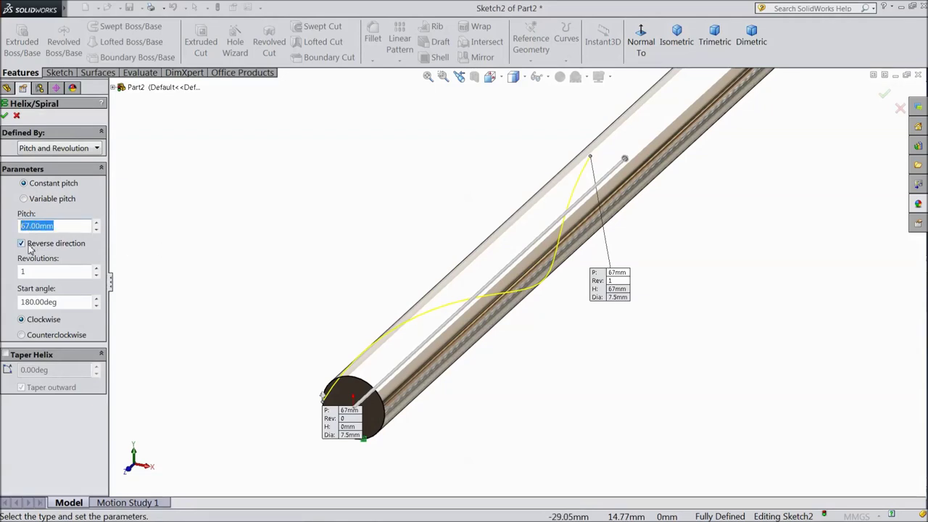
left_click(22, 244)
left_click(22, 244)
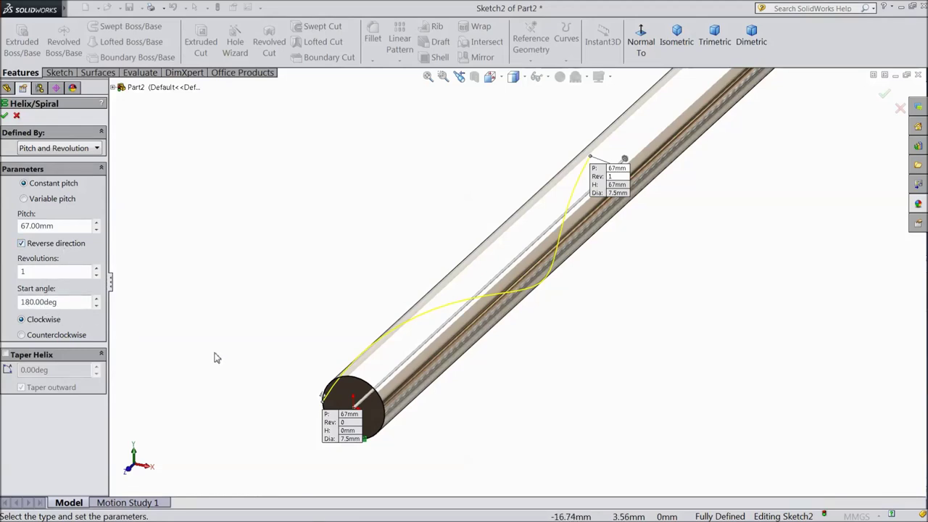
left_click(5, 117)
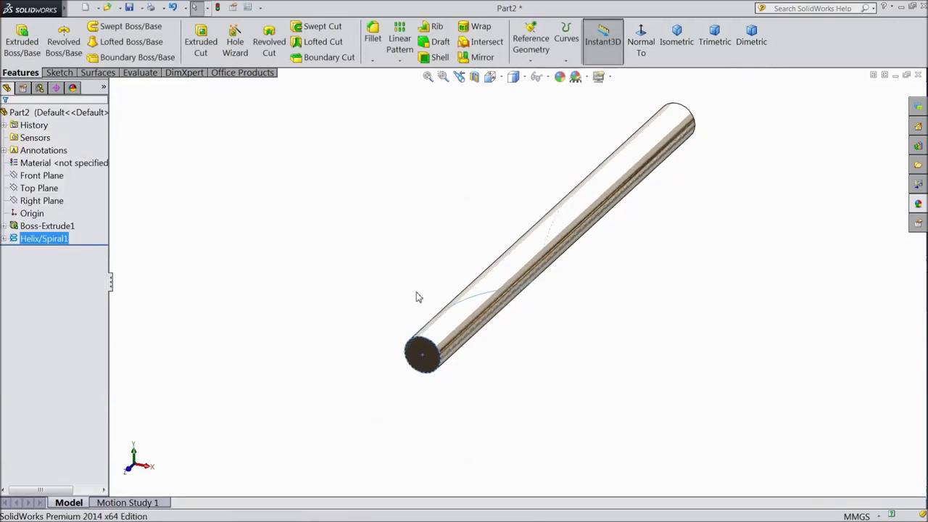
scroll(435, 318, "down", 2)
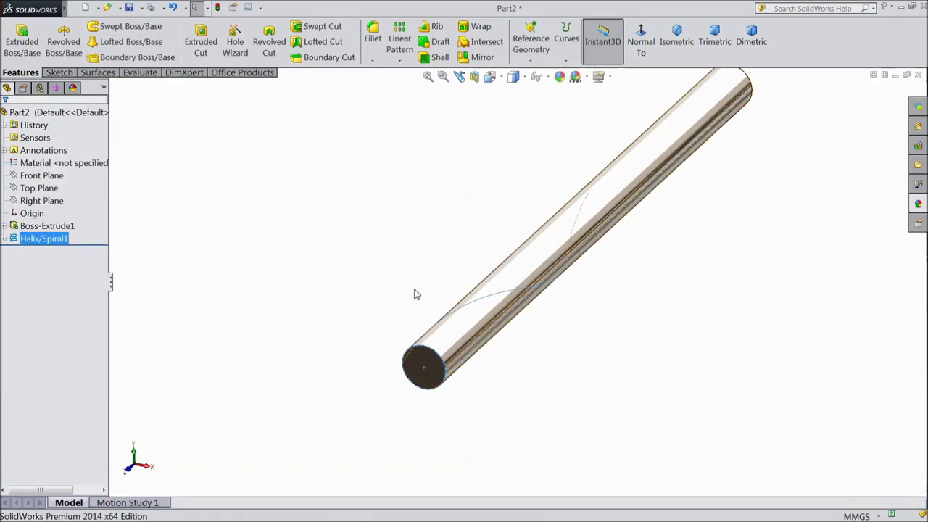
Select the Top Plane and orient the view Normal To it.
left_click(29, 189)
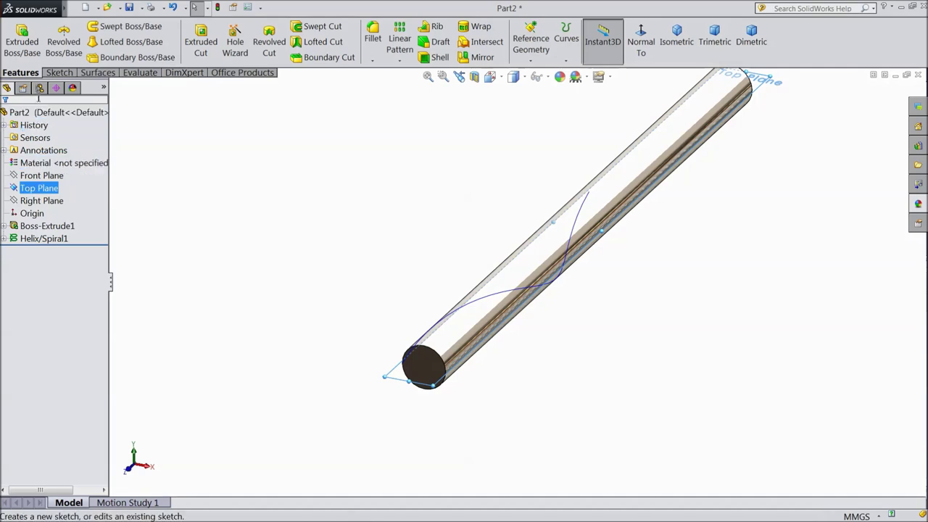
left_click(641, 43)
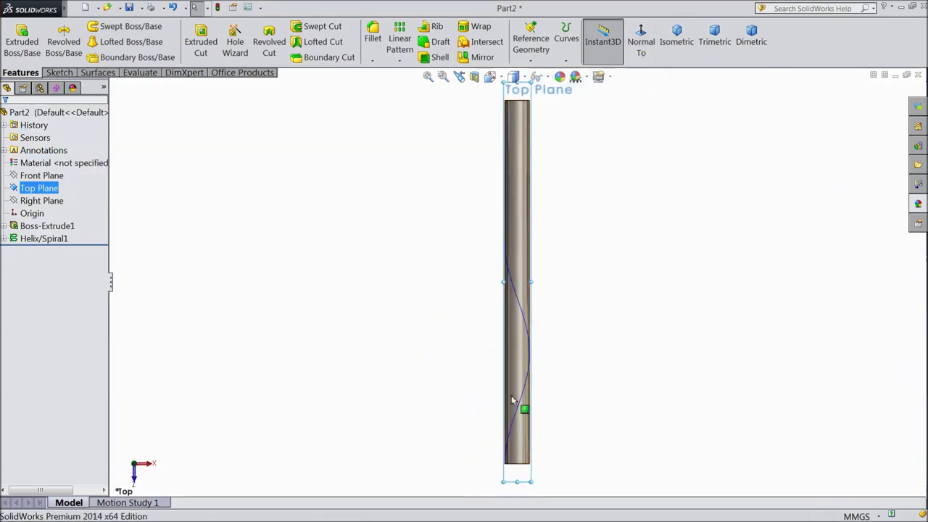
left_click(52, 73)
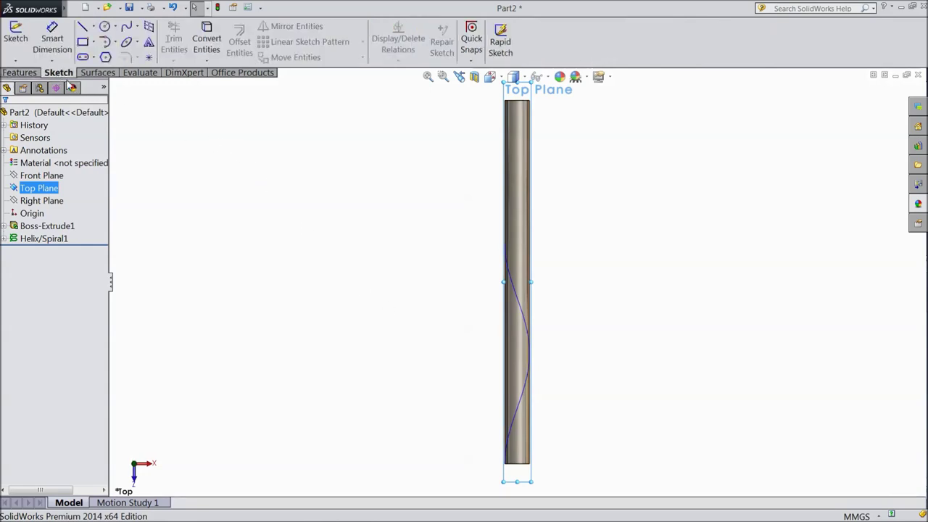
Start 3DSketch1 and convert Helix/Spiral1 into a sketch curve.
left_click(15, 61)
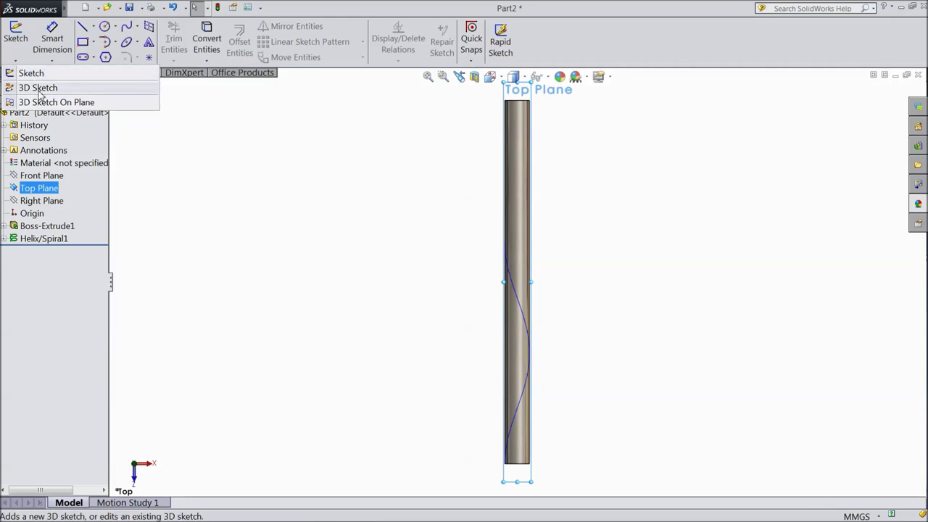
left_click(39, 93)
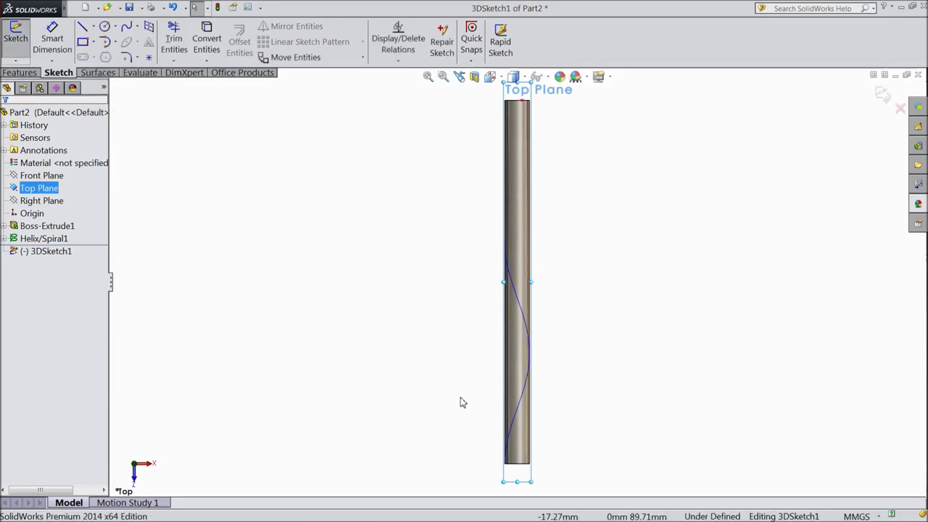
middle_click_drag(518, 425, 527, 408)
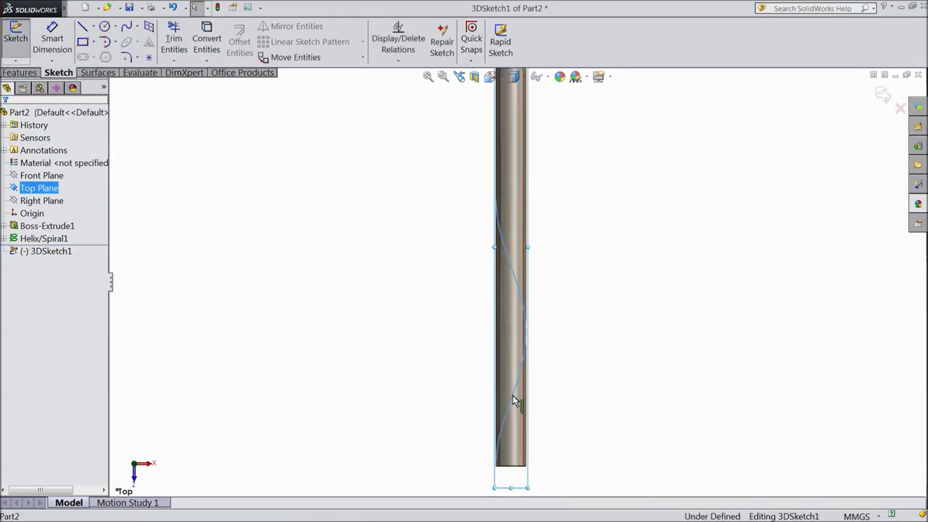
left_click(513, 395)
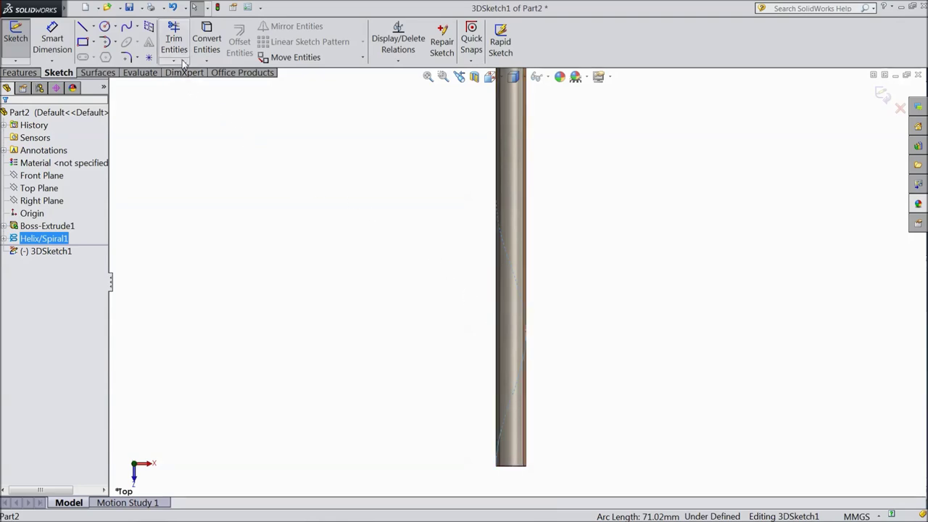
left_click(216, 45)
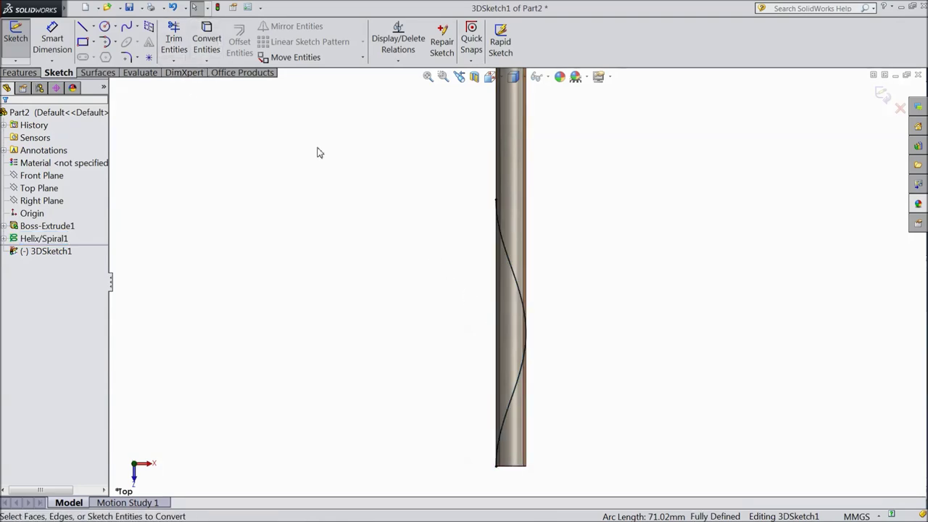
scroll(548, 401, "down", 1)
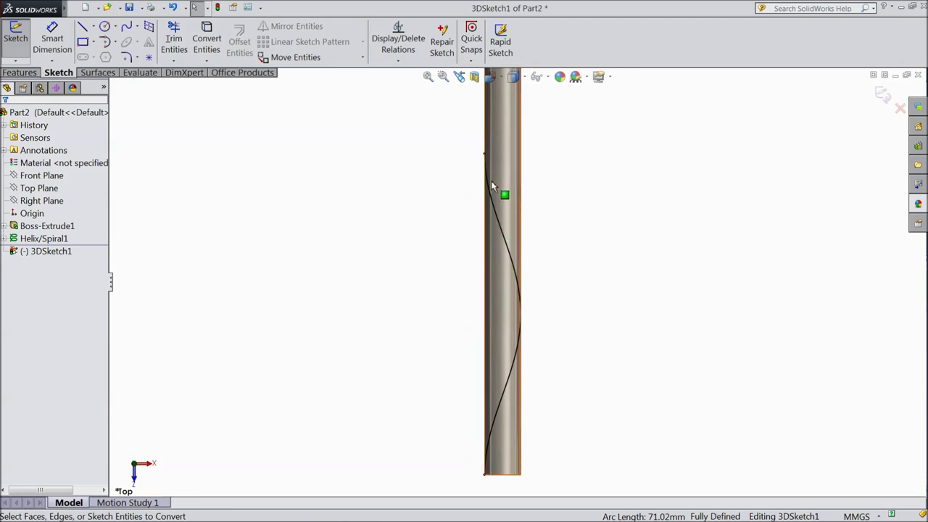
scroll(490, 181, "down", 1)
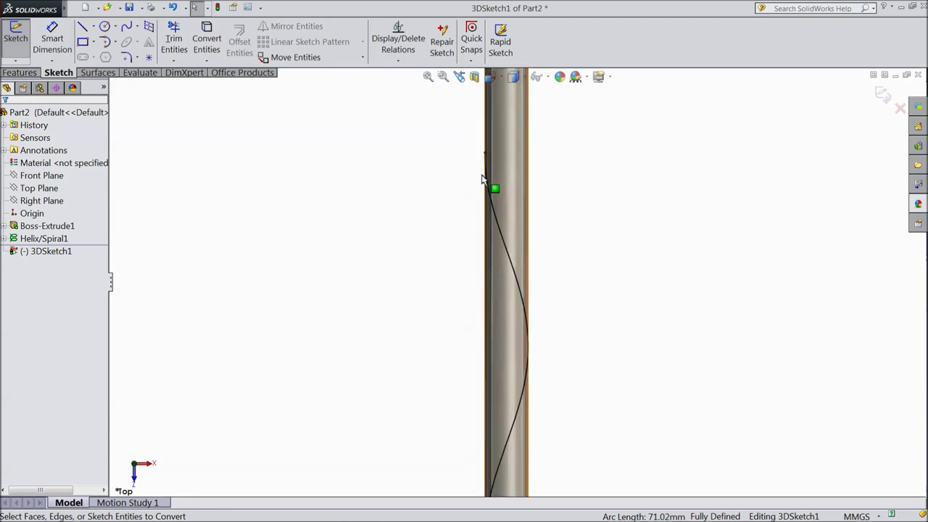
Draw a tangent arc from the helix curve's top endpoint, curving away from the cylinder.
left_click(117, 42)
left_click(128, 72)
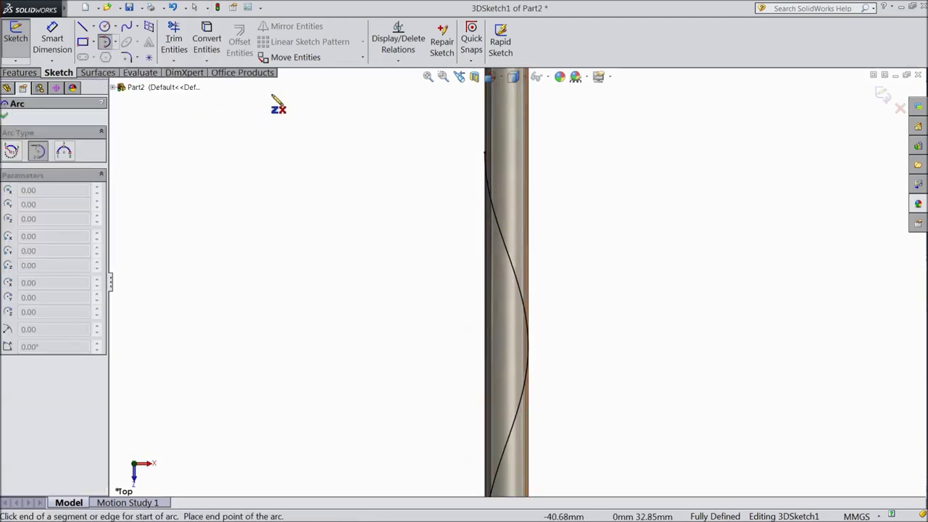
scroll(472, 157, "down", 1)
scroll(477, 189, "down", 2)
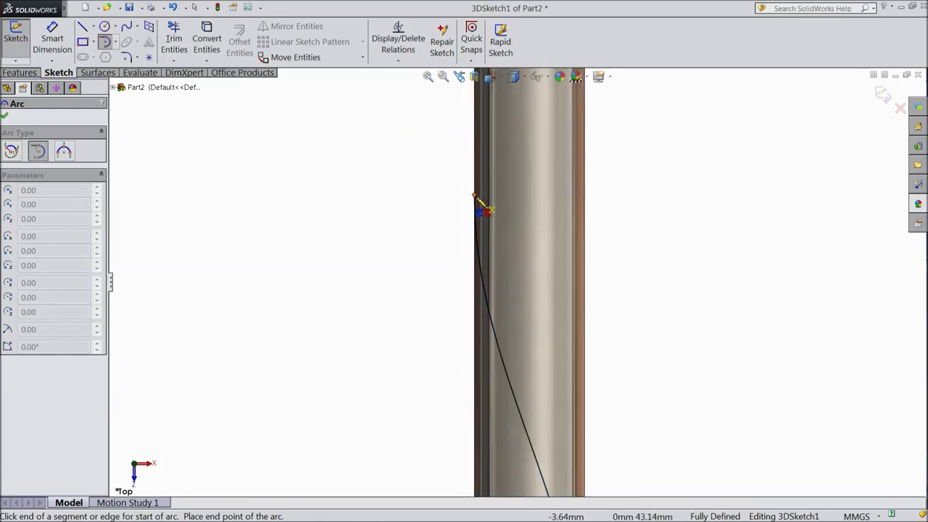
left_click(475, 196)
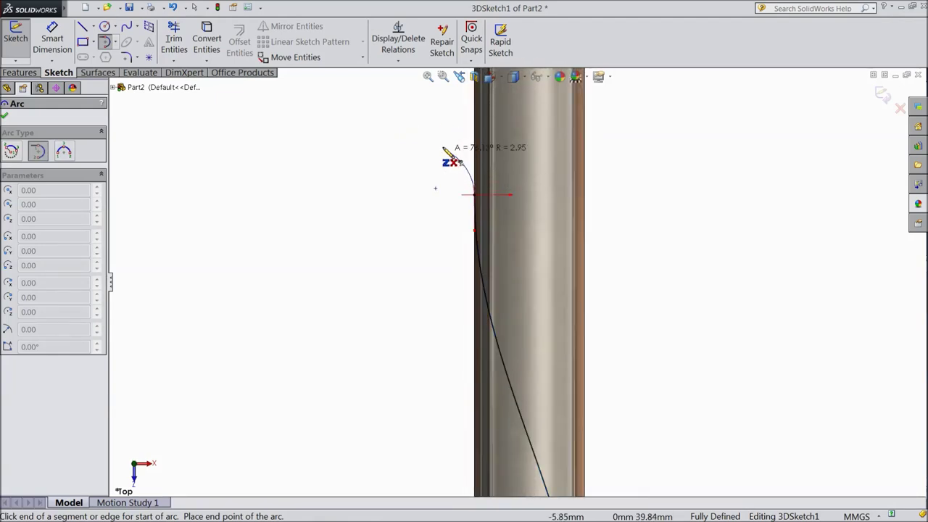
left_click(400, 90)
Add a Tangent relation between the new 6.94 mm-radius arc and the helix curve.
right_click(353, 173)
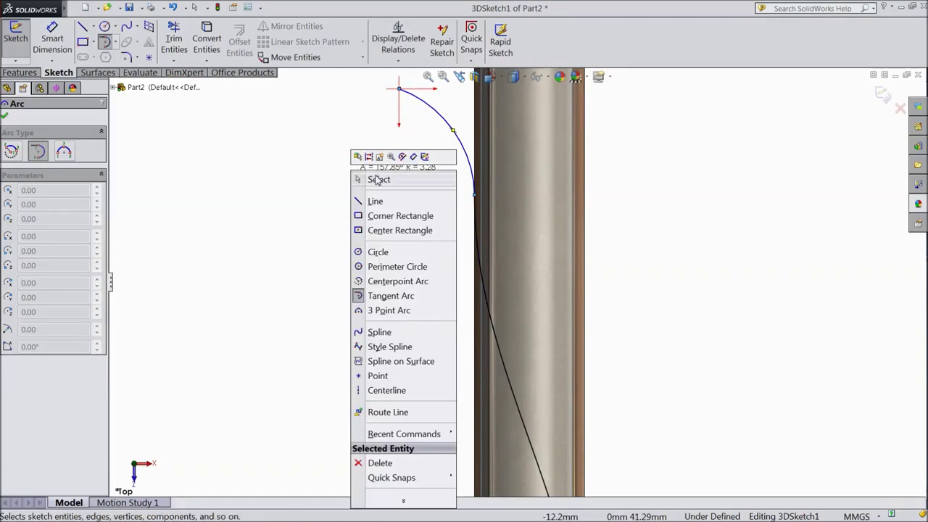
left_click(378, 179)
left_click(469, 166)
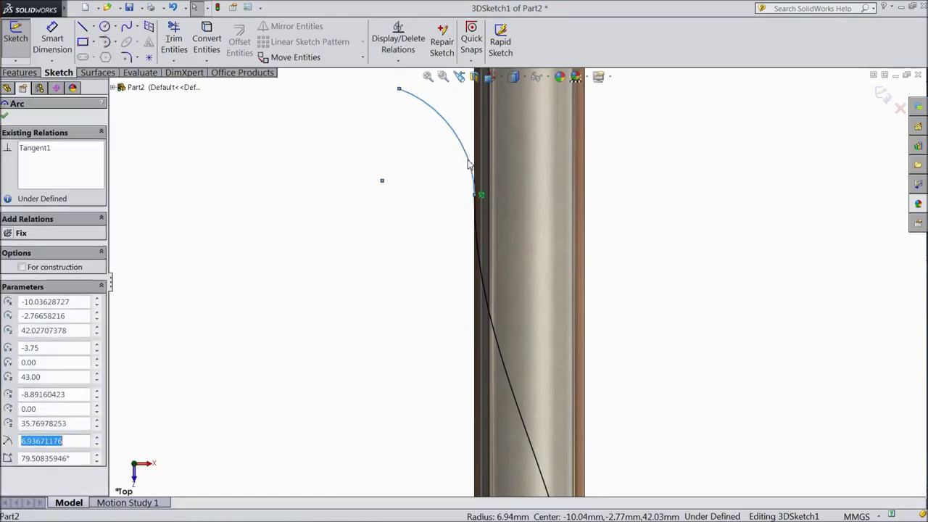
left_click(496, 332, "ctrl")
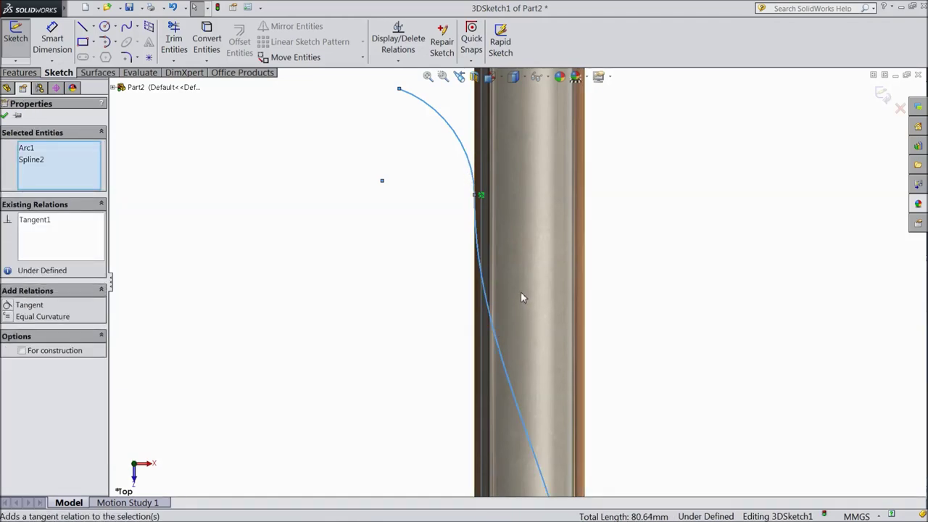
left_click(4, 117)
scroll(534, 209, "up", 2)
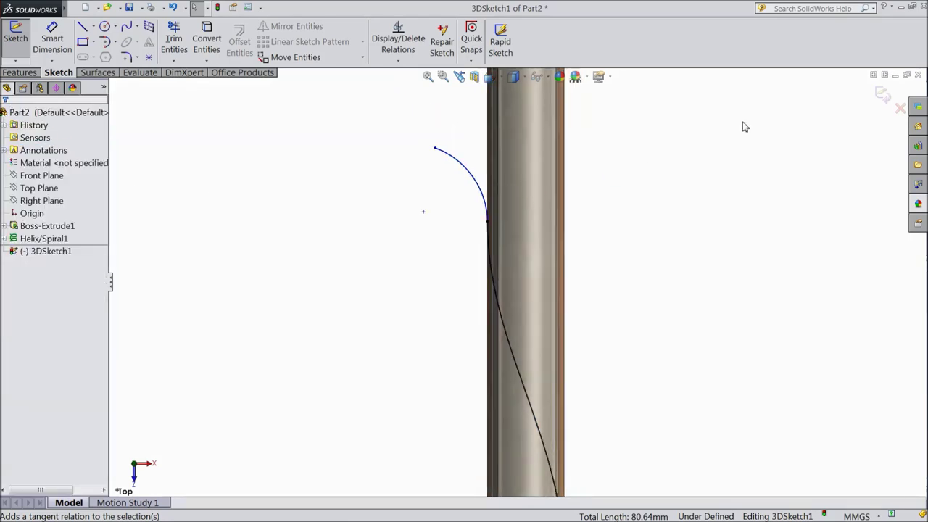
Exit the 3D sketch and orbit the cylinder to expose its bottom face.
left_click(883, 100)
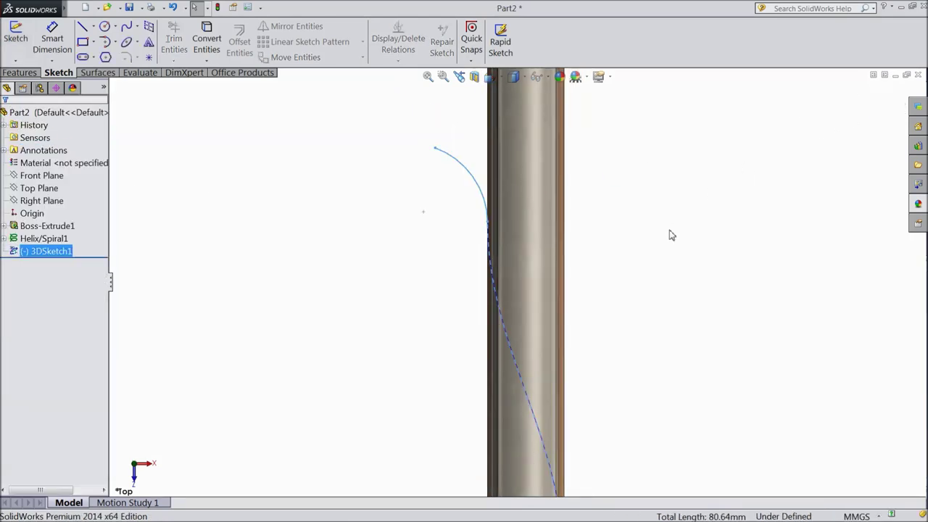
key("f")
mouse_move(569, 386)
middle_mouse_down()
mouse_move(566, 342)
mouse_move(551, 354)
middle_mouse_up()
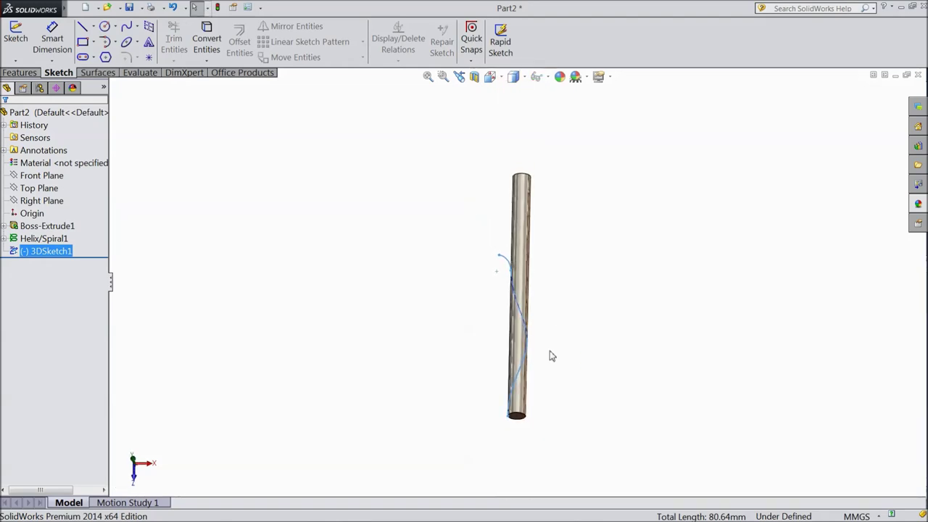
scroll(534, 400, "down", 2)
scroll(503, 421, "down", 2)
scroll(503, 420, "down", 2)
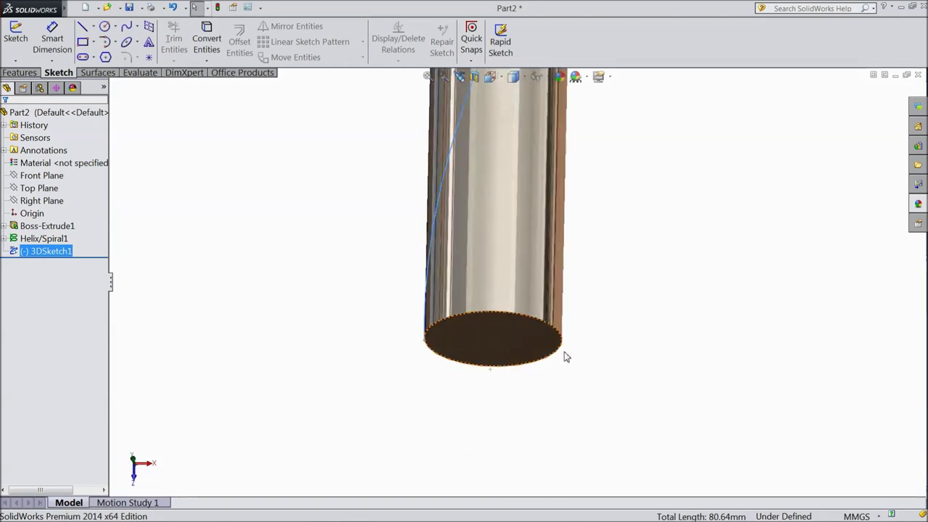
middle_click_drag(566, 355, 573, 327)
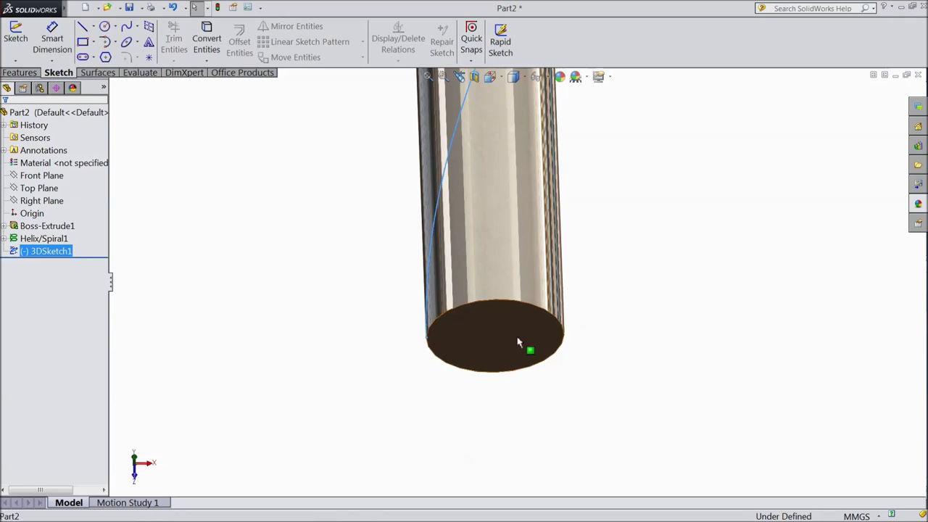
Open Sketch3 on the bottom face, viewed Normal To.
left_click(531, 339)
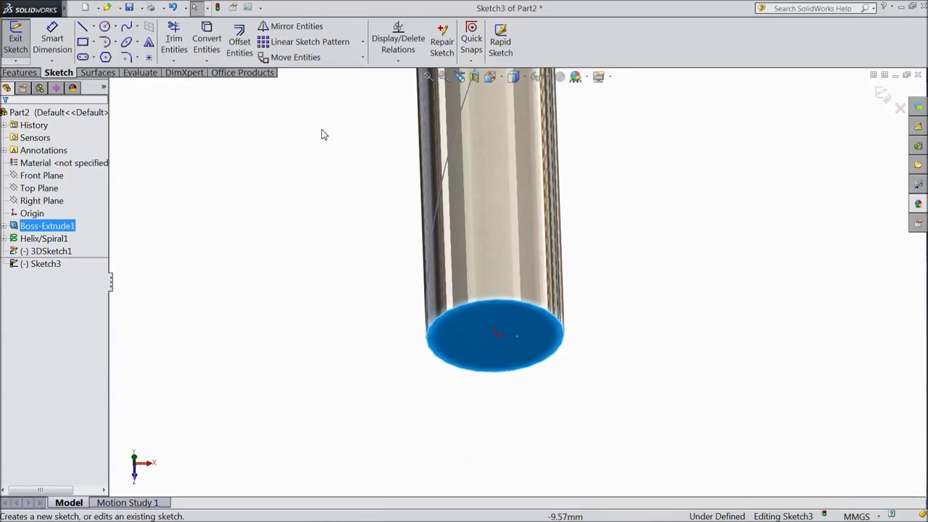
left_click(16, 72)
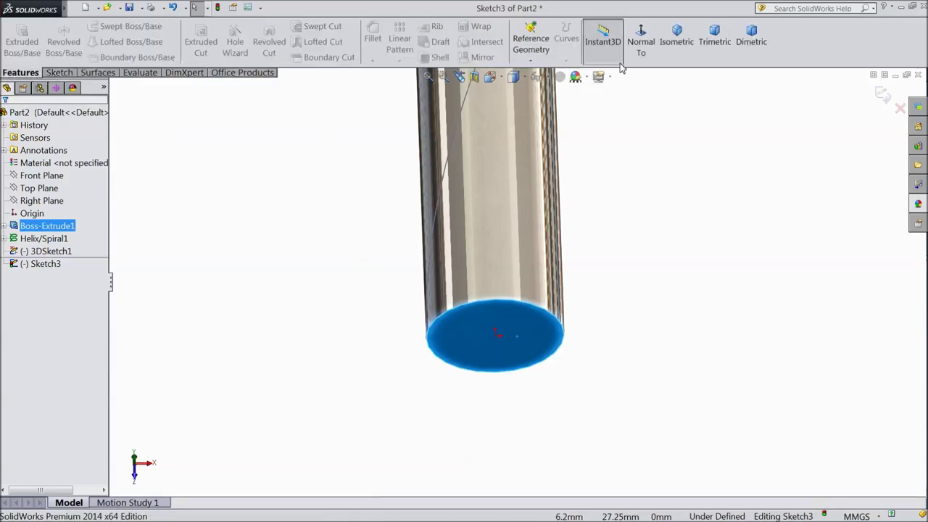
left_click(641, 44)
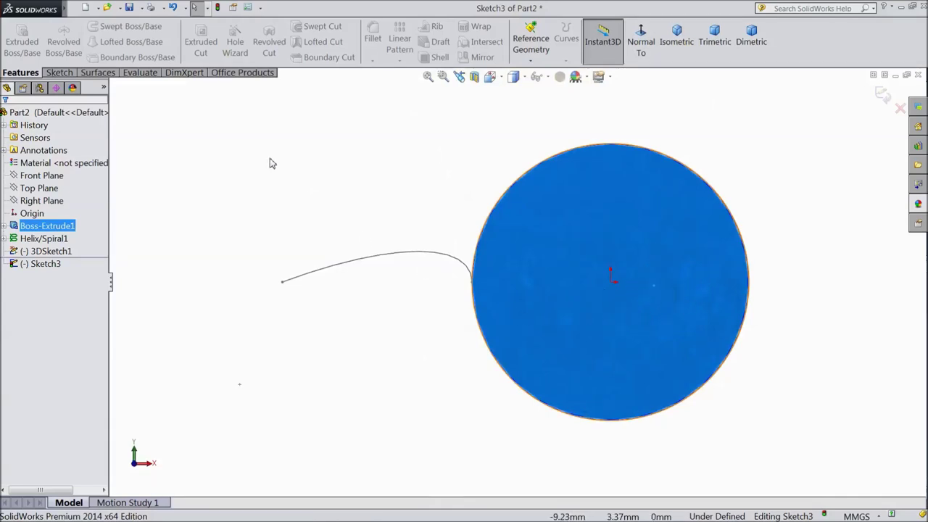
left_click(60, 73)
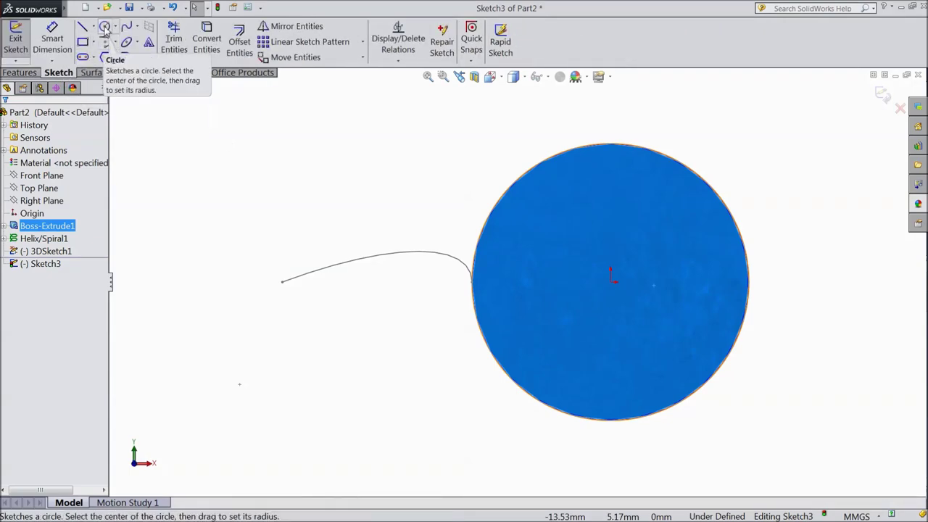
Draw a circle centred where the extended helix curve meets the face edge.
left_click(105, 29)
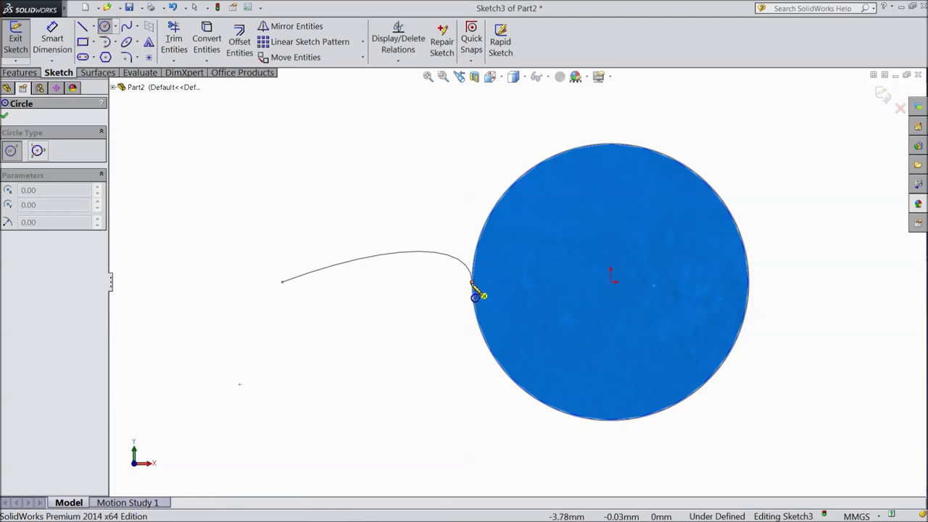
left_click(472, 283)
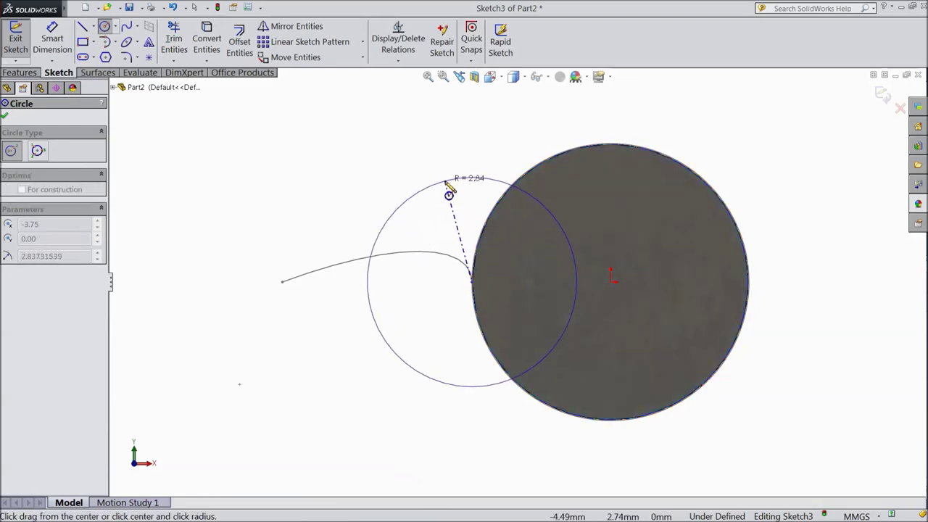
left_click(453, 180)
scroll(664, 234, "down", 1)
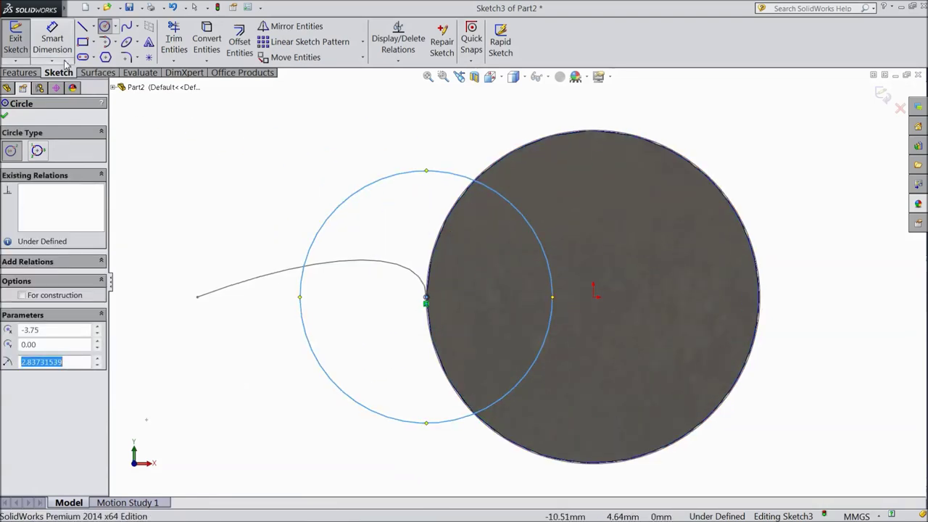
Dimension the circle's diameter to 6 mm.
left_click(41, 45)
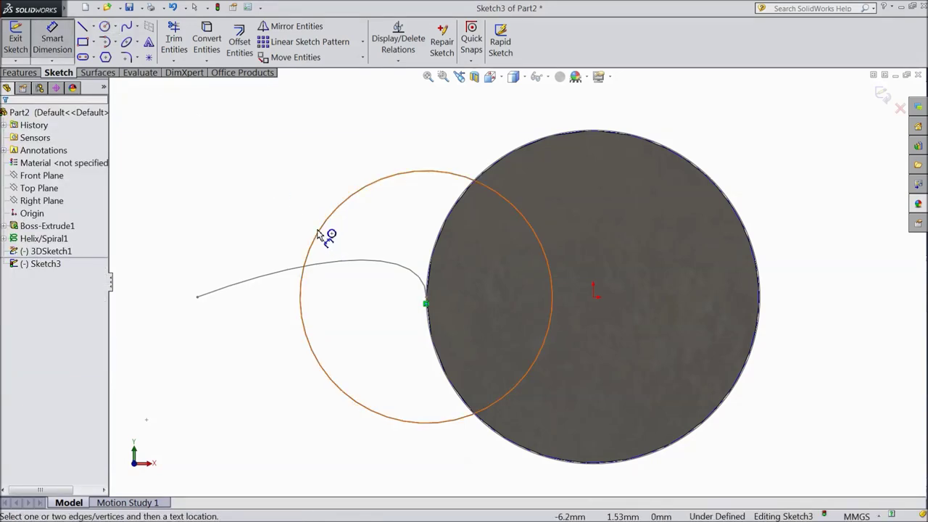
left_click(319, 230)
left_click(232, 195)
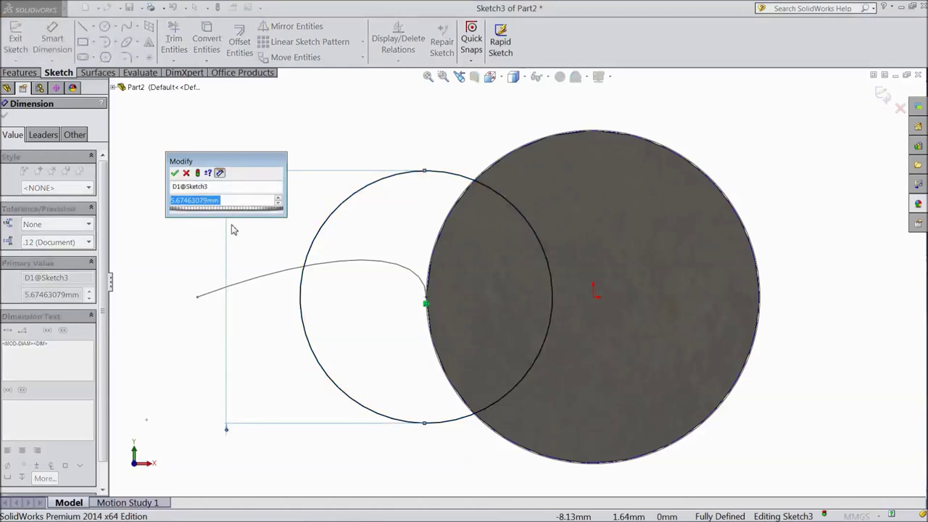
type("6")
left_click(174, 173)
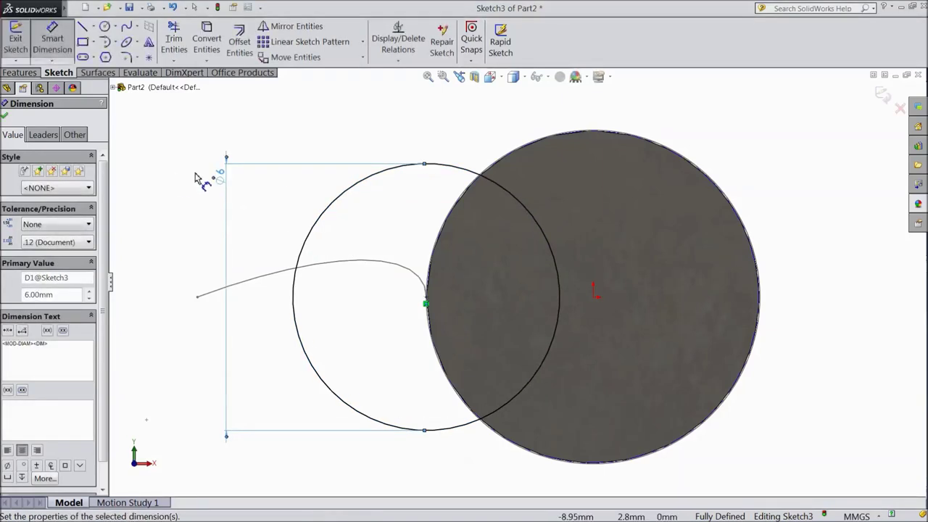
left_click(6, 117)
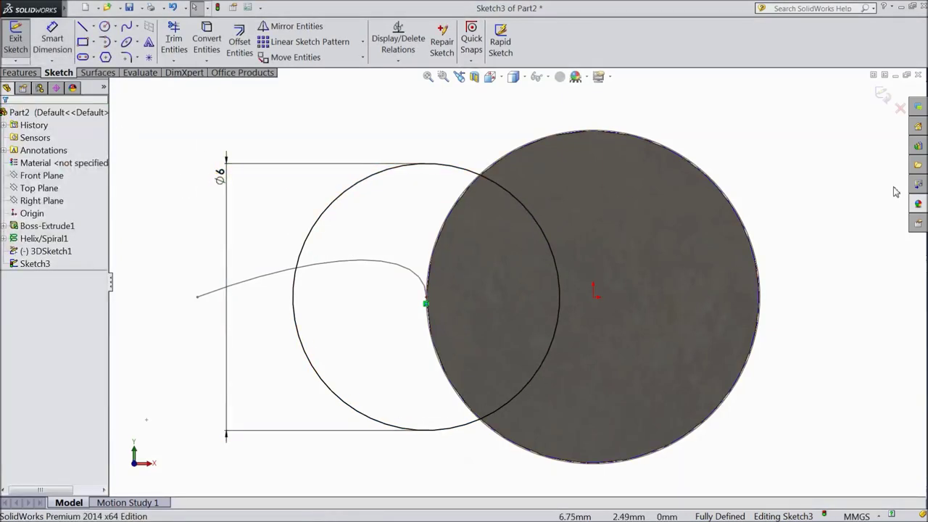
Exit Sketch3 and reframe the view to show rod, helix and 6 mm circle together.
left_click(883, 100)
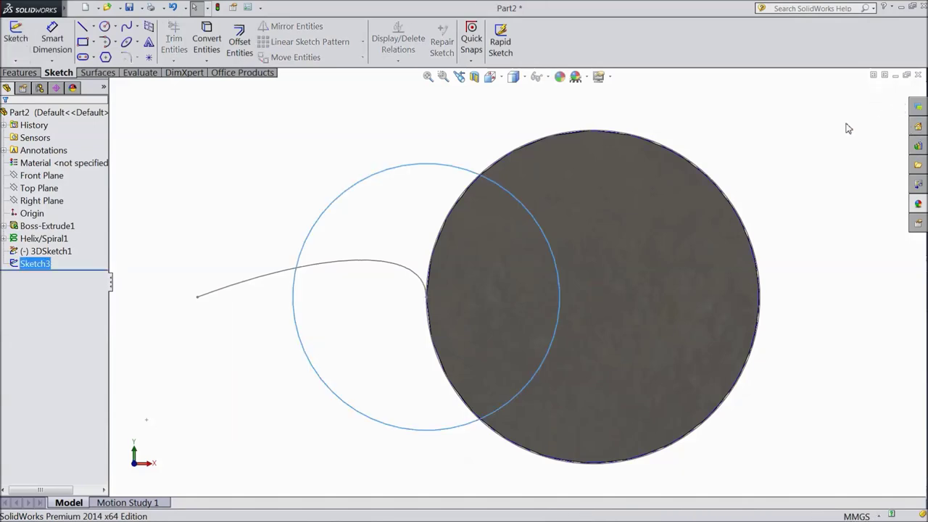
key("z")
key("z")
key("z")
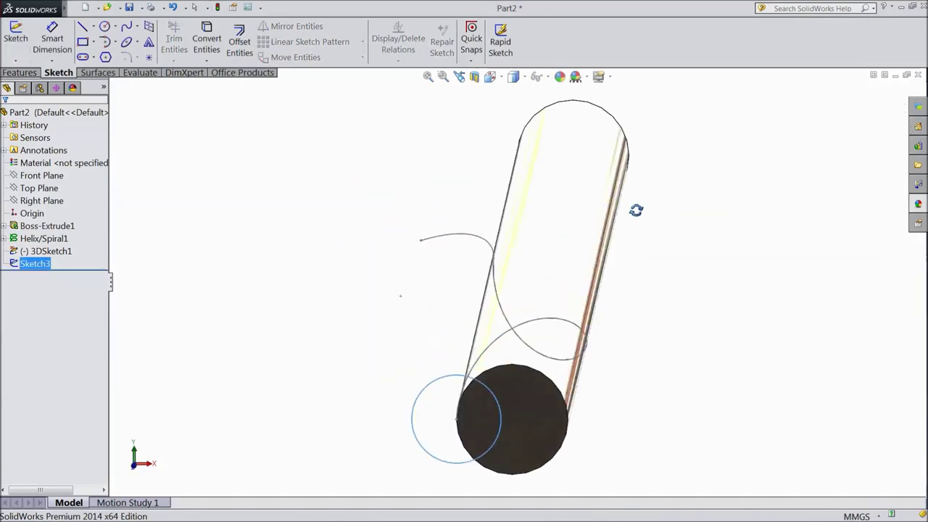
middle_click_drag(640, 192, 640, 213)
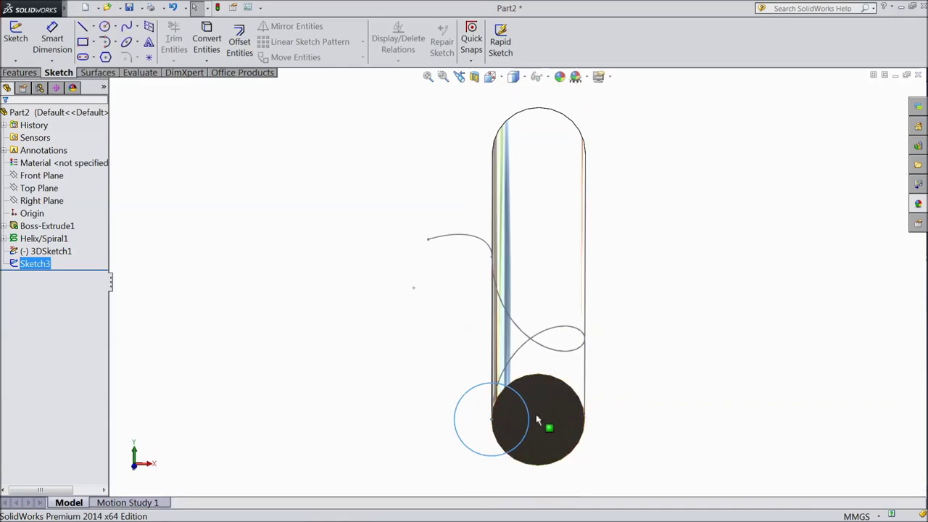
scroll(549, 427, "down", 2)
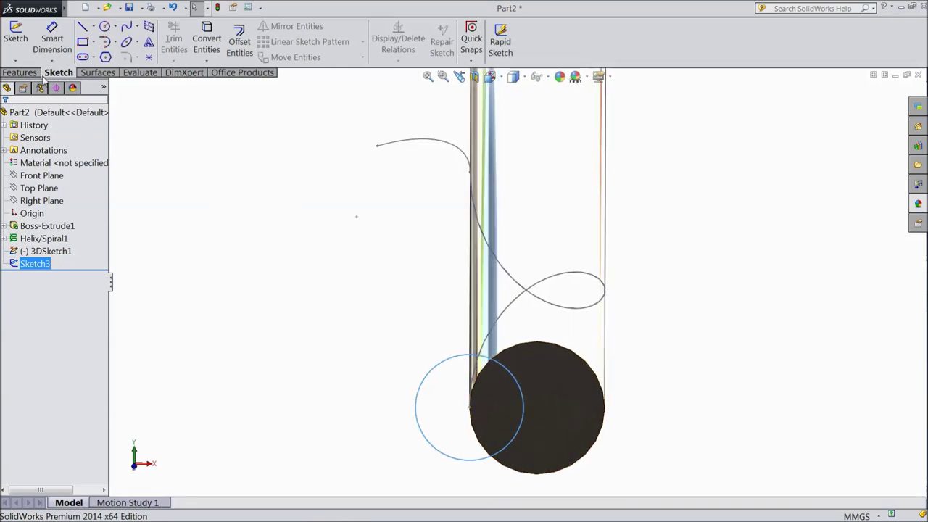
left_click(19, 73)
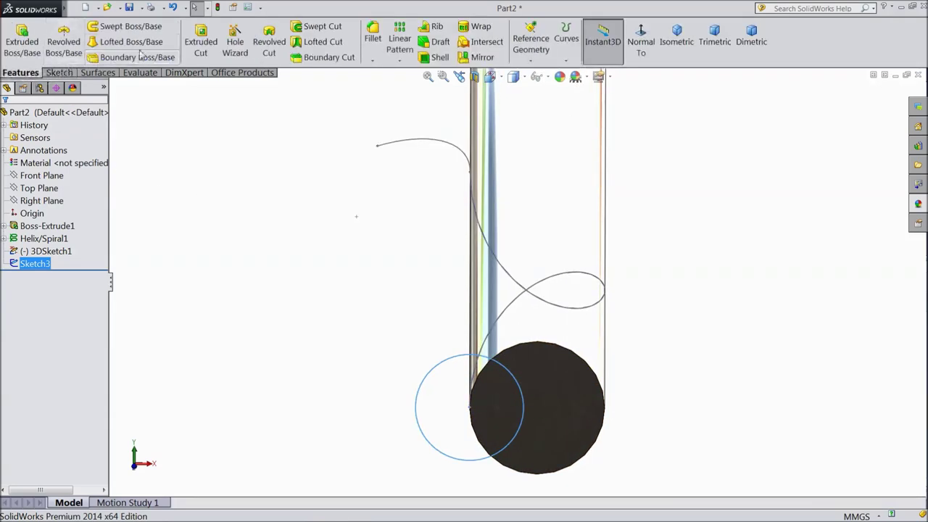
Swept-cut the Sketch3 circle along 3DSketch1 to carve a spiral flute, then inspect it.
left_click(317, 29)
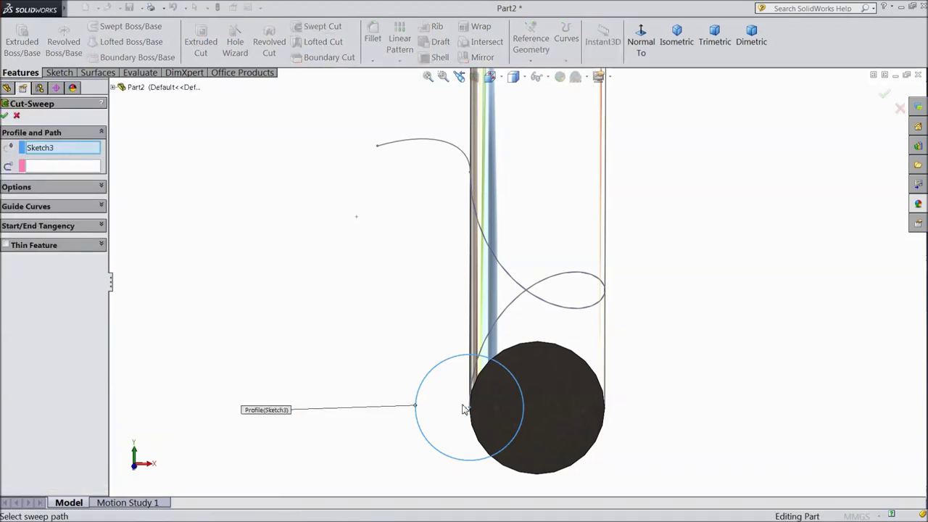
left_click(62, 169)
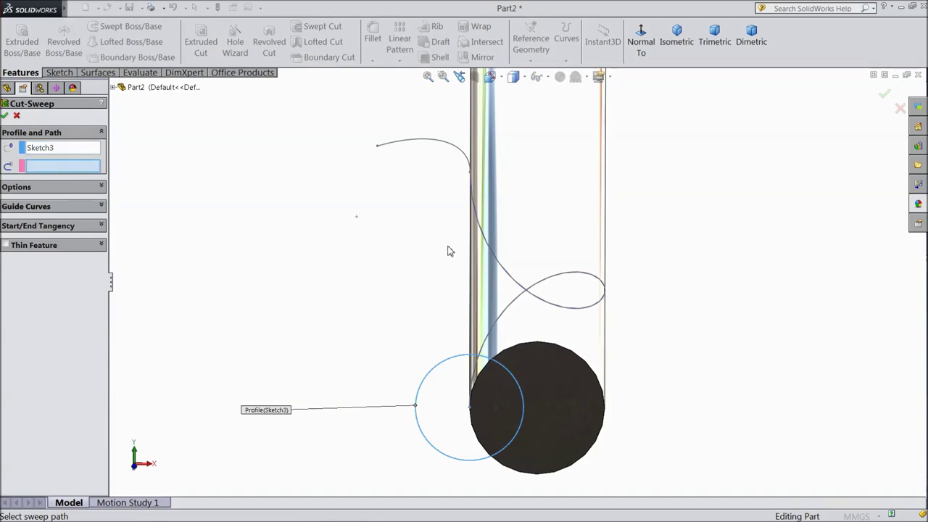
left_click(505, 276)
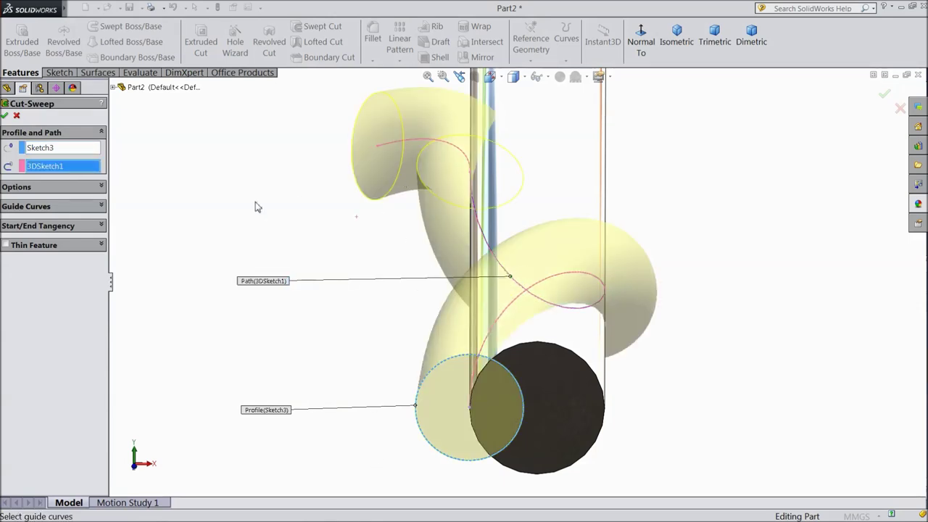
left_click(5, 116)
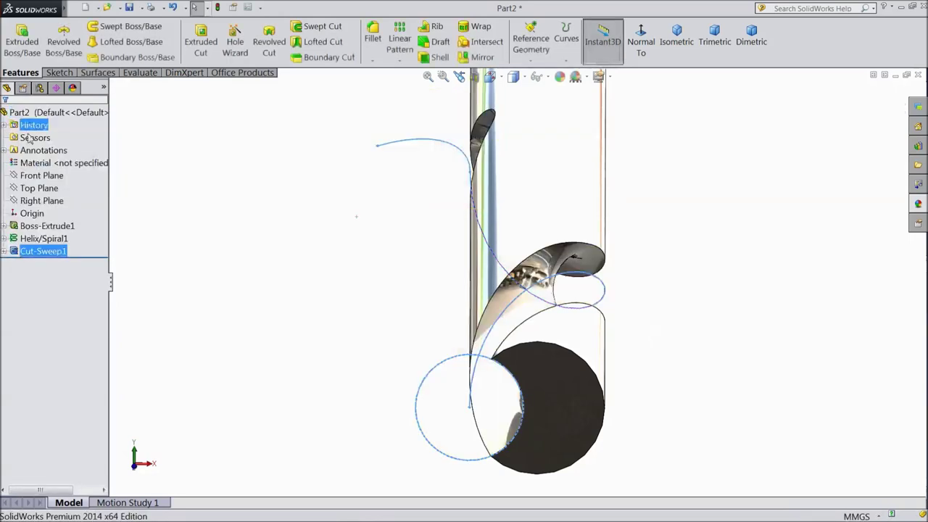
left_click(355, 279)
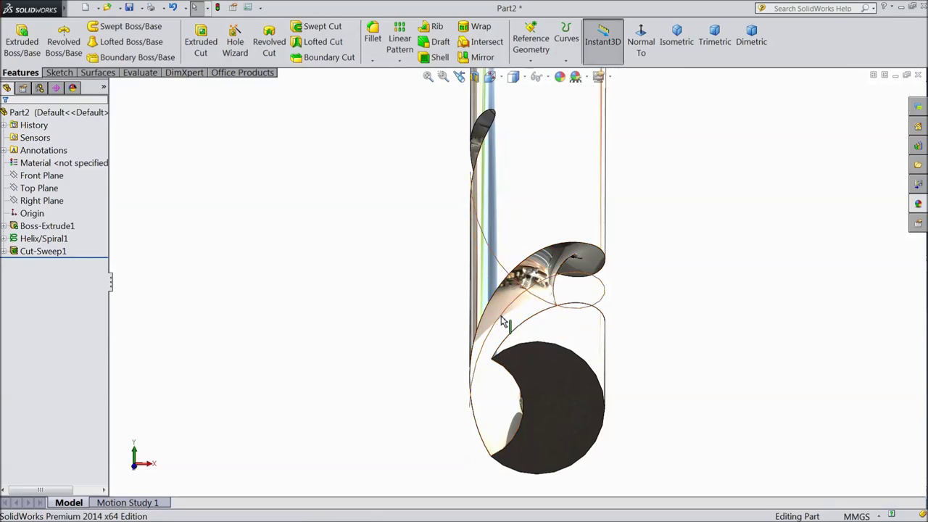
middle_click_drag(240, 343, 281, 348)
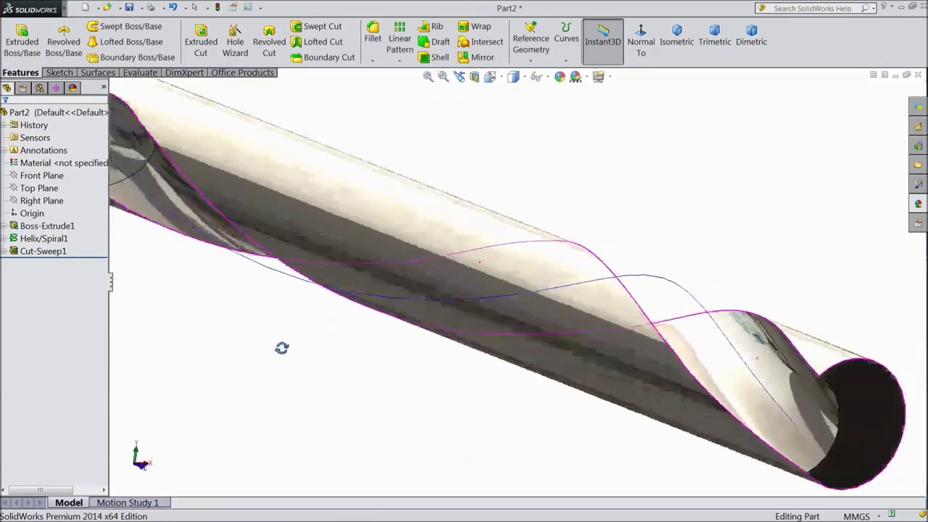
scroll(279, 352, "up", 2)
scroll(275, 356, "up", 3)
scroll(326, 377, "up", 2)
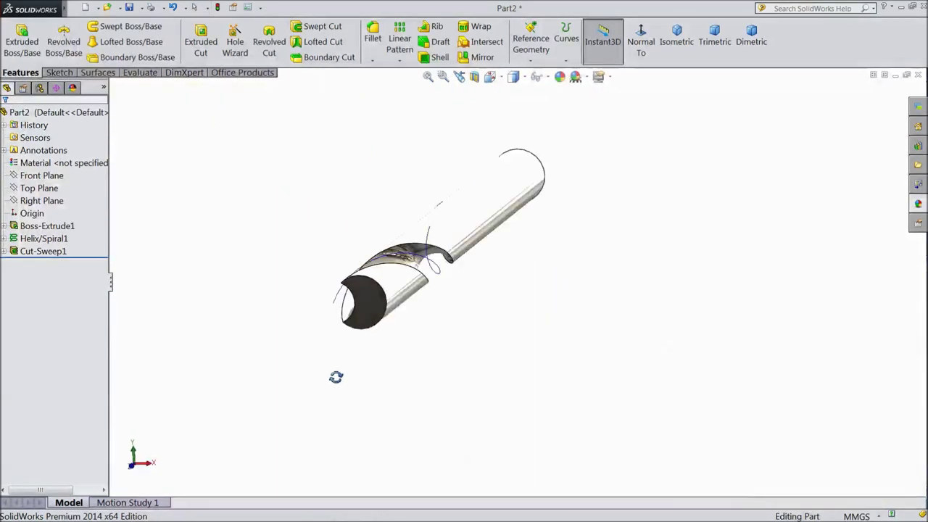
middle_click_drag(336, 377, 325, 408)
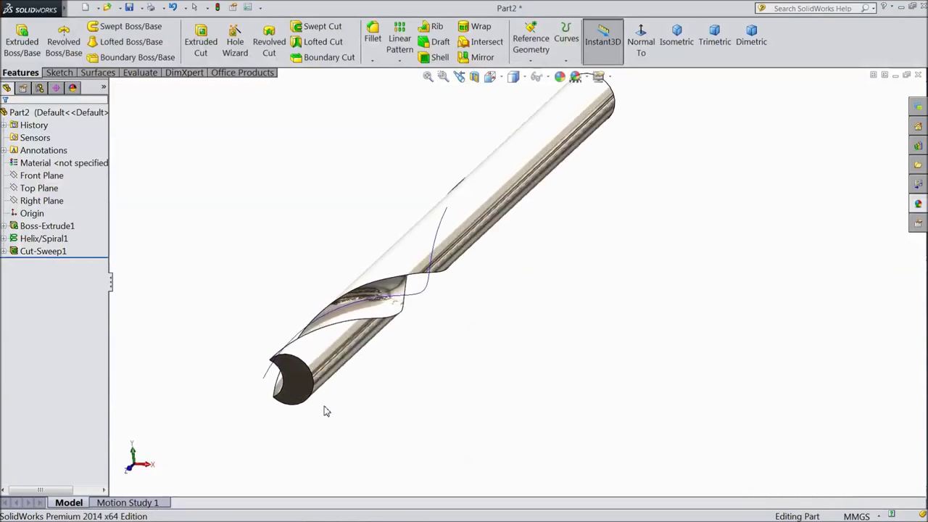
Circular-pattern Cut-Sweep1 about the rod's cylindrical face: 2 instances over 360°.
left_click(398, 62)
left_click(411, 87)
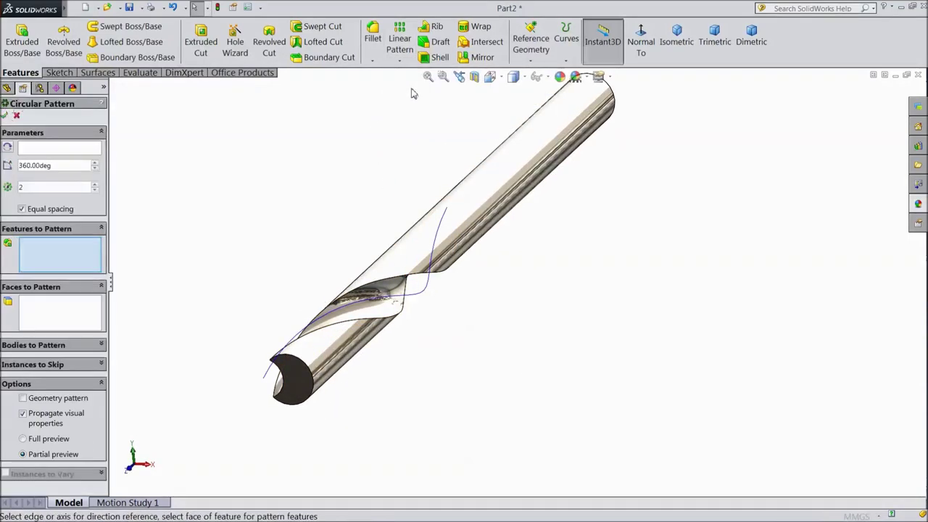
left_click(55, 152)
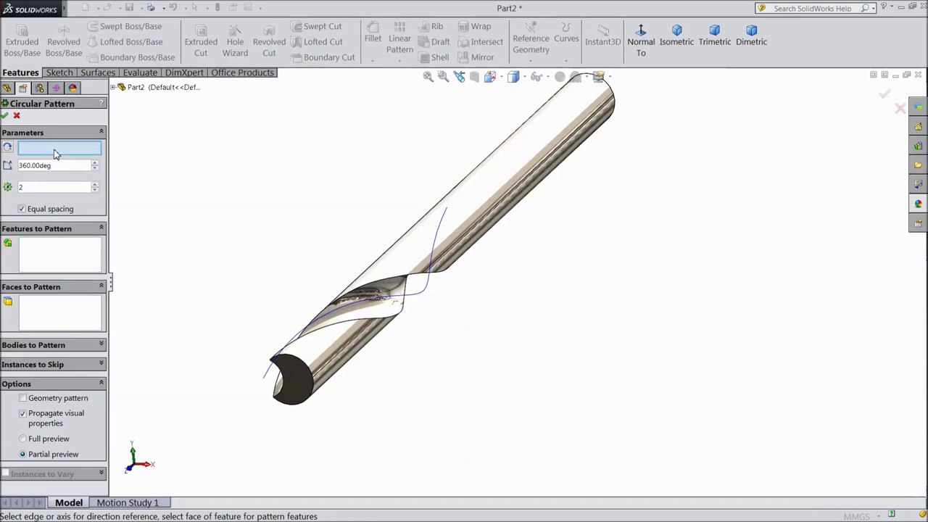
left_click(525, 178)
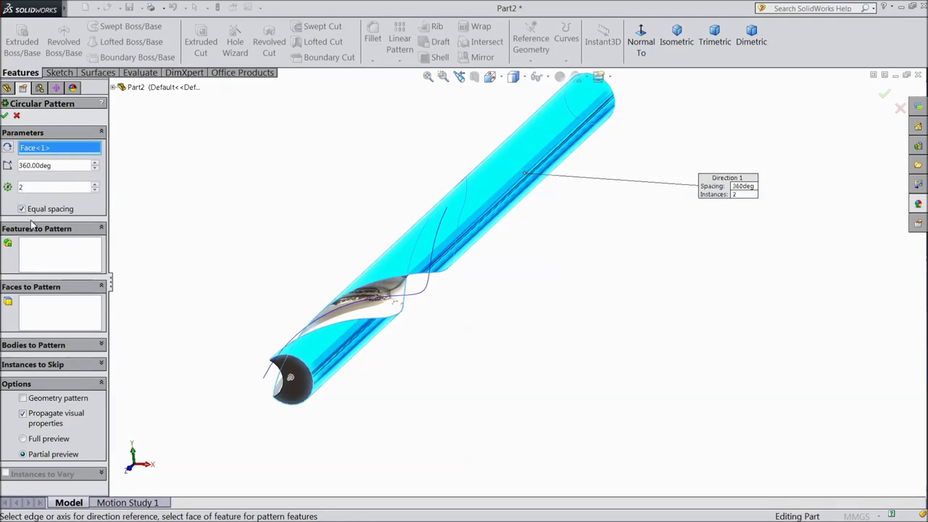
left_click(42, 266)
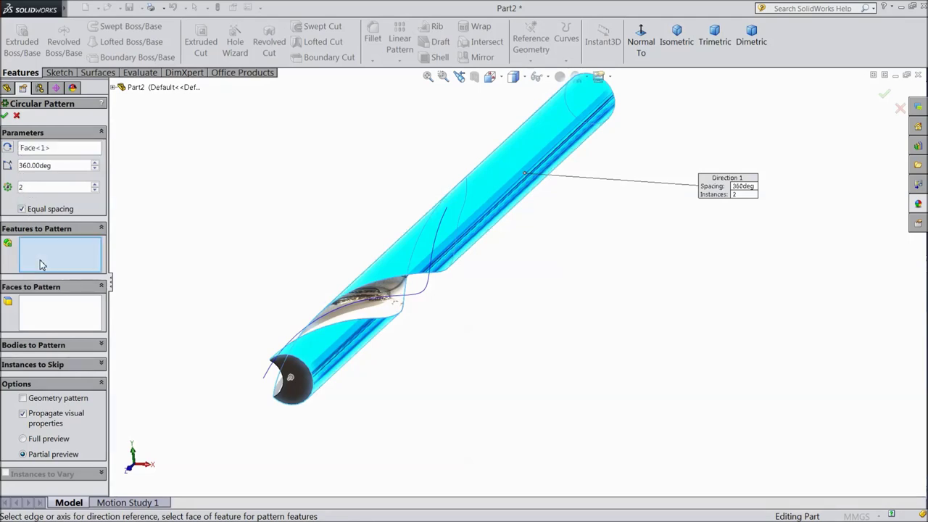
left_click(368, 317)
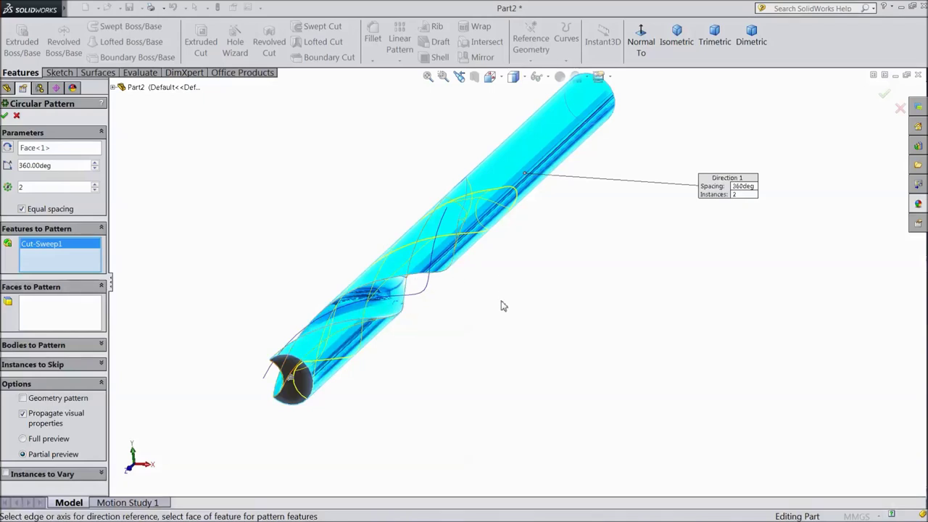
left_click(6, 116)
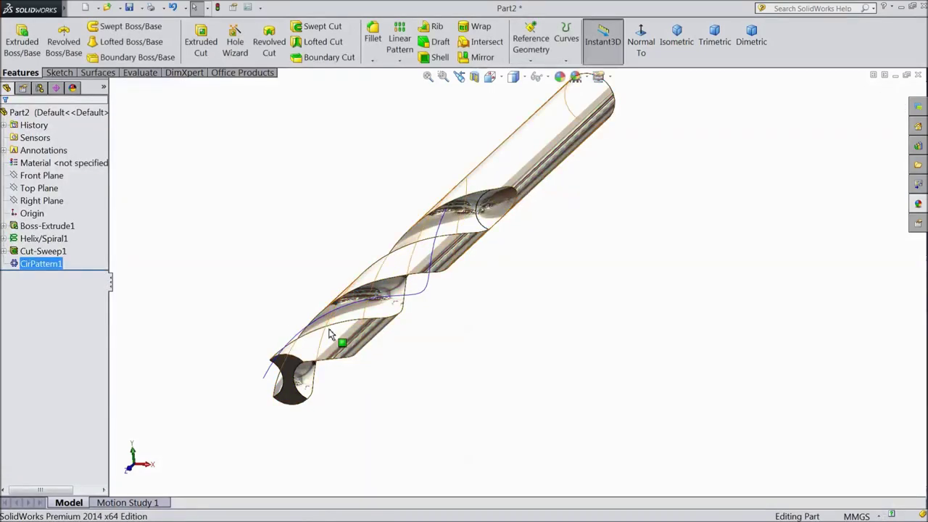
Hide Helix/Spiral1 and orbit the drill to inspect its two intertwined flutes.
scroll(405, 311, "down", 2)
left_click(421, 294)
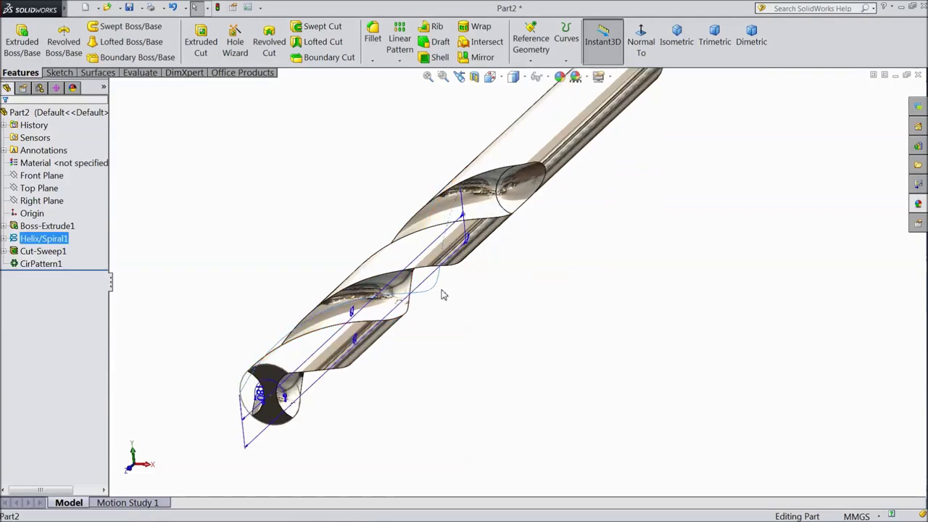
left_click(458, 268)
scroll(451, 338, "up", 3)
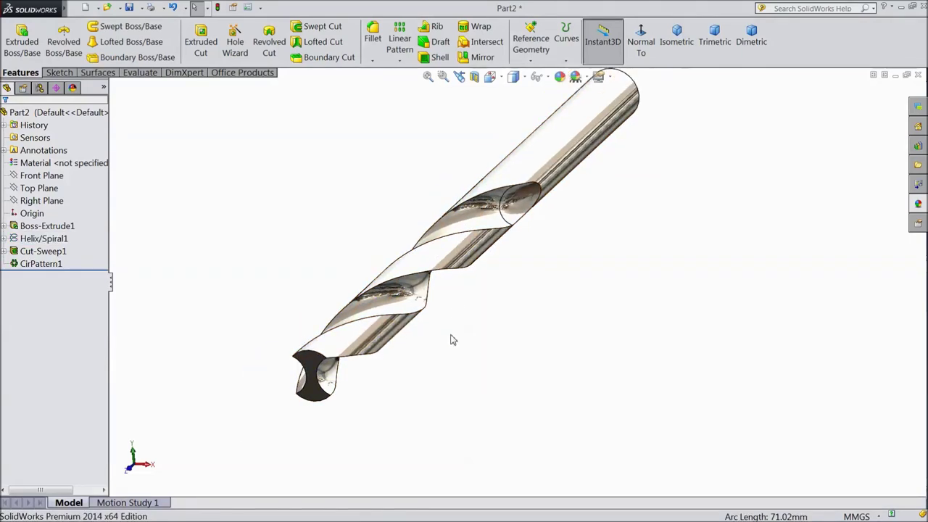
scroll(451, 338, "up", 3)
mouse_move(470, 348)
middle_mouse_down()
mouse_move(491, 308)
mouse_move(557, 311)
mouse_move(543, 345)
mouse_move(445, 372)
mouse_move(436, 387)
middle_mouse_up()
scroll(430, 337, "down", 2)
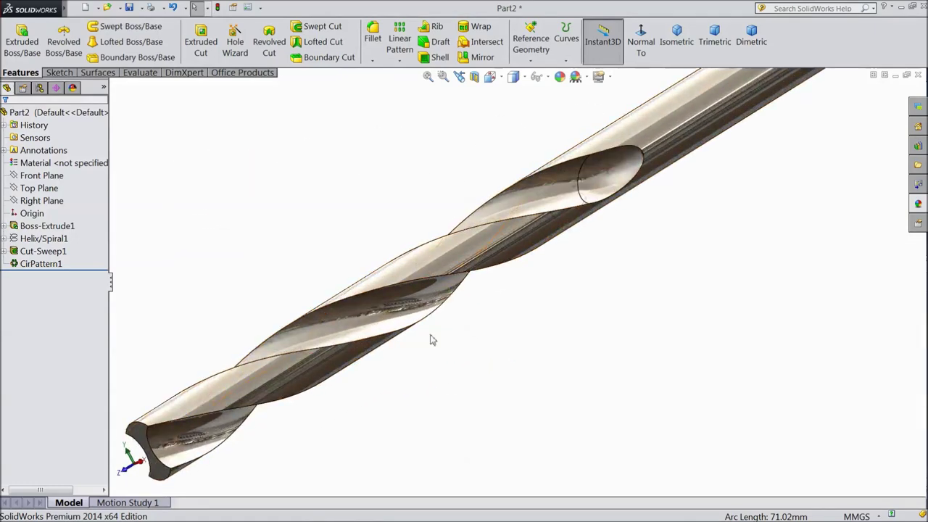
scroll(457, 358, "down", 2)
scroll(426, 378, "down", 2)
mouse_move(426, 377)
middle_mouse_down()
mouse_move(449, 399)
mouse_move(436, 326)
middle_mouse_up()
scroll(471, 368, "up", 2)
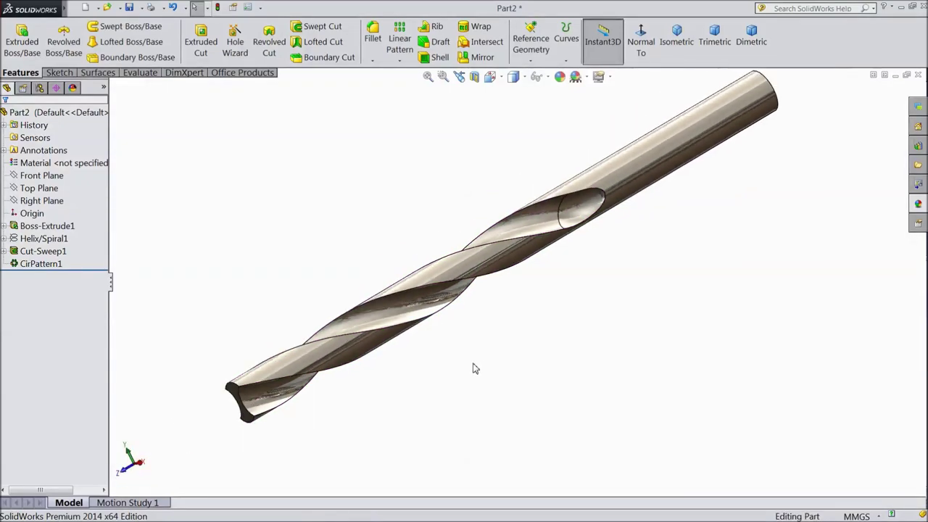
left_click(29, 189)
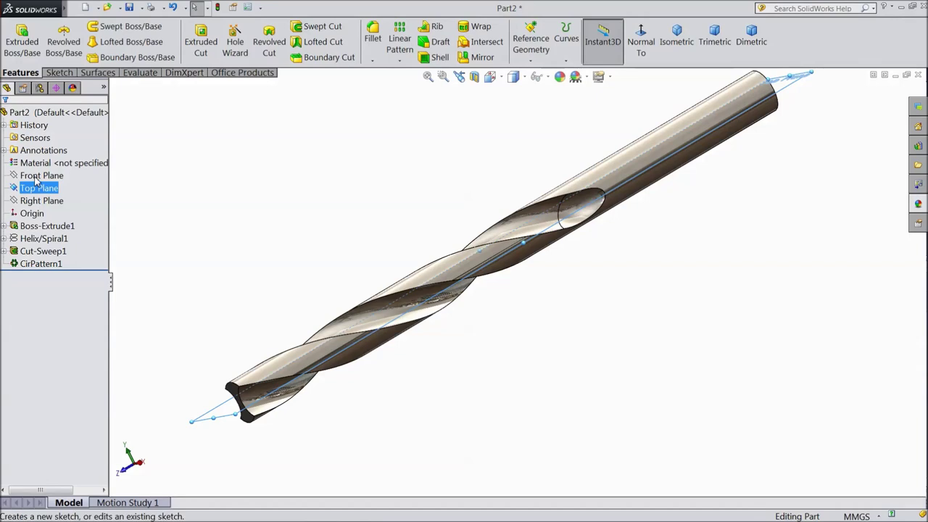
Start Sketch4 on the Top Plane, viewed Normal To and zoomed onto the drill tip.
left_click(35, 181)
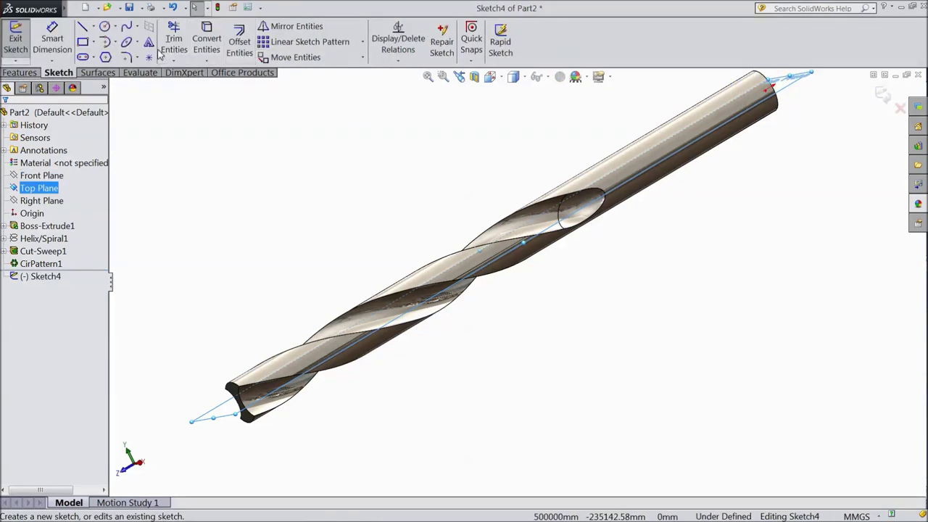
left_click(25, 74)
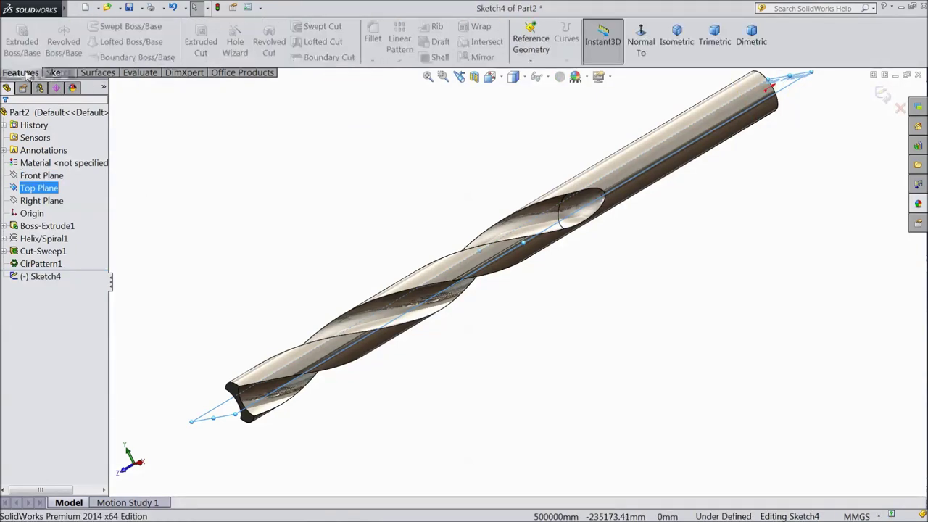
left_click(640, 44)
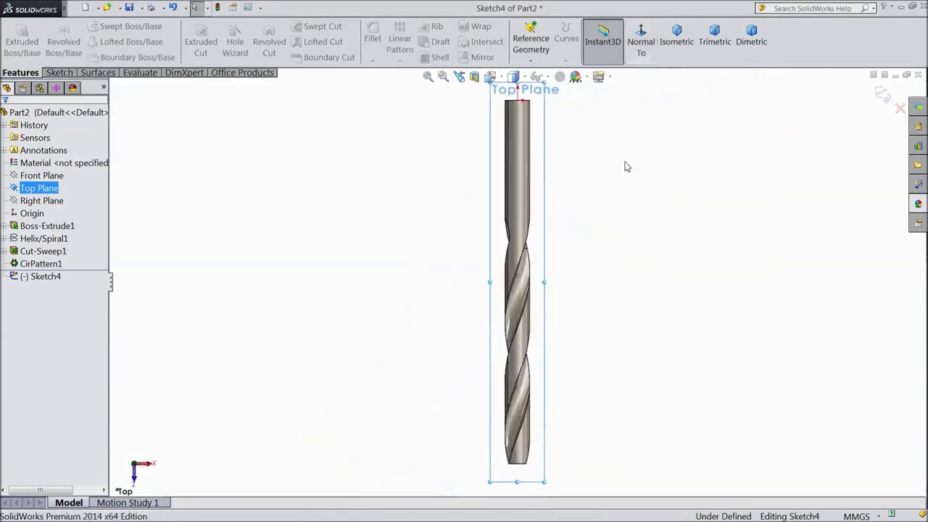
scroll(530, 435, "down", 2)
scroll(522, 425, "down", 2)
scroll(511, 424, "down", 3)
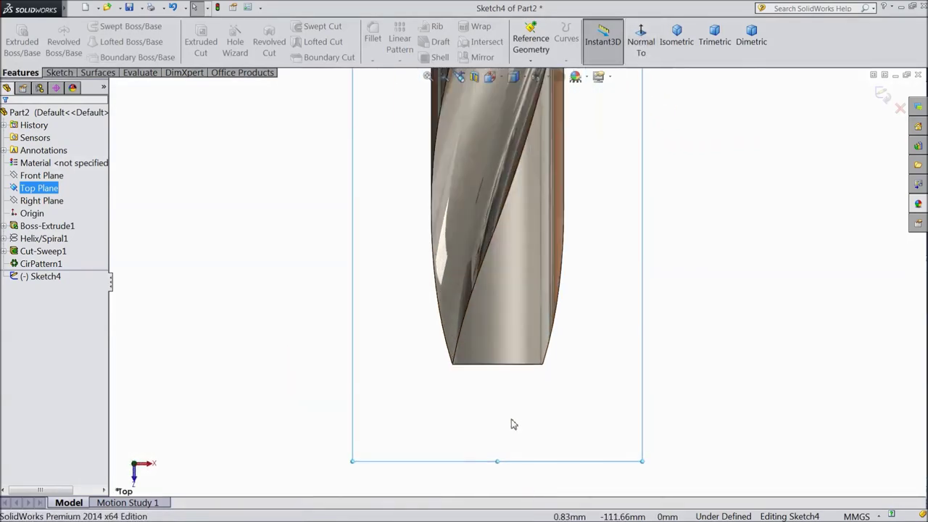
Draw a construction centerline up the drill axis from the tip's bottom-edge midpoint.
left_click(60, 73)
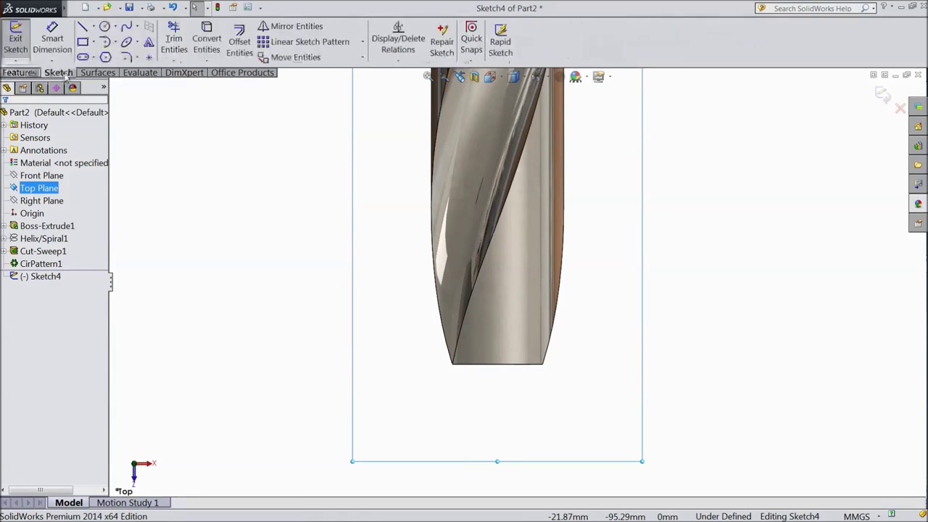
left_click(94, 27)
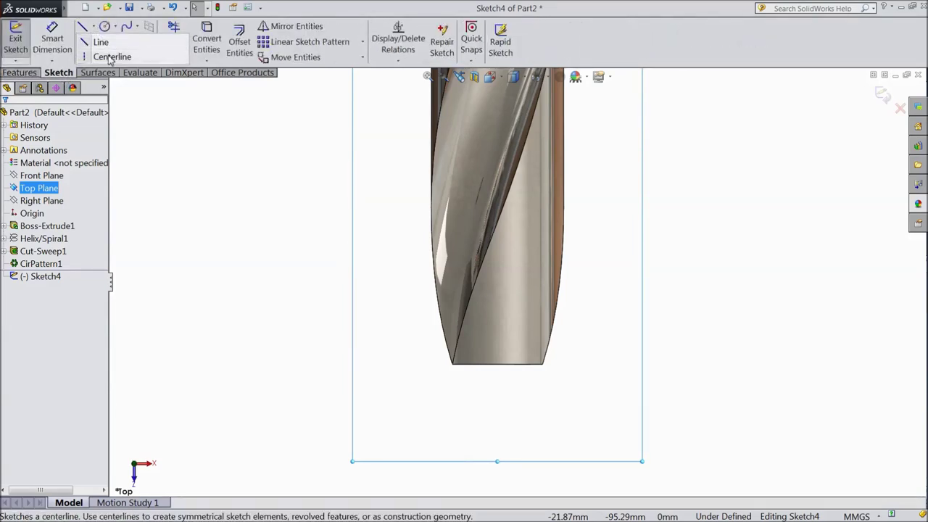
left_click(109, 58)
scroll(523, 357, "down", 1)
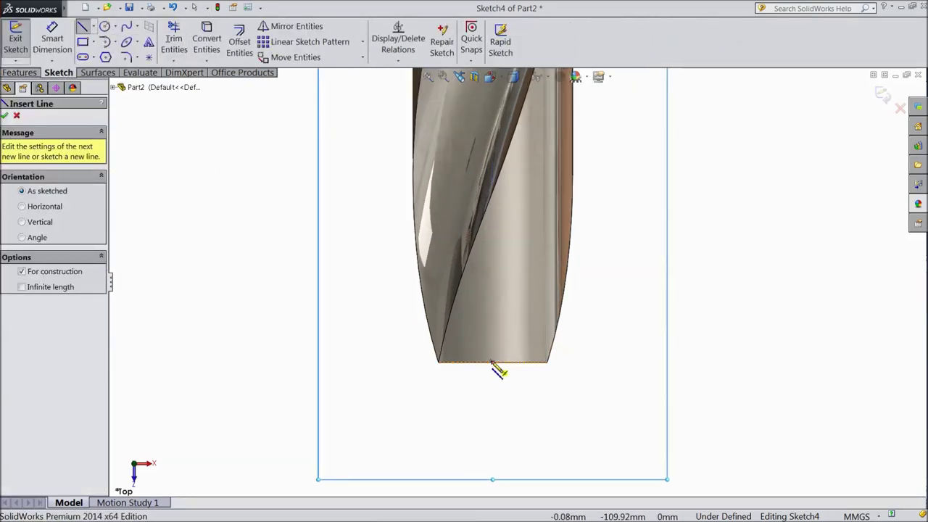
left_click(492, 362)
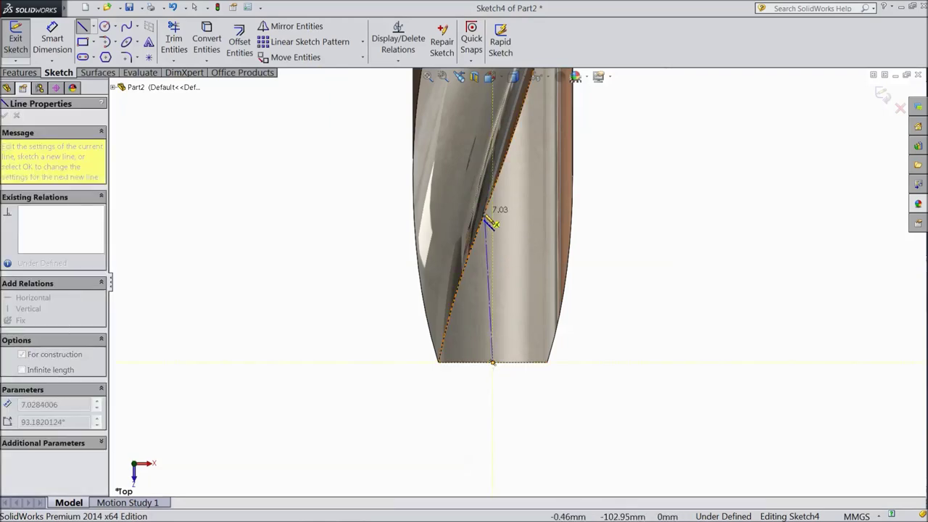
left_click(493, 112)
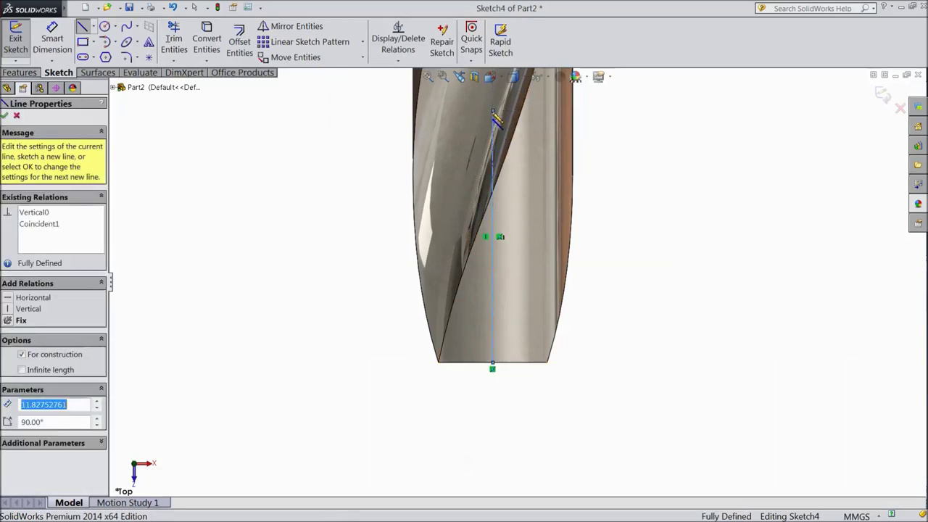
right_click(339, 239)
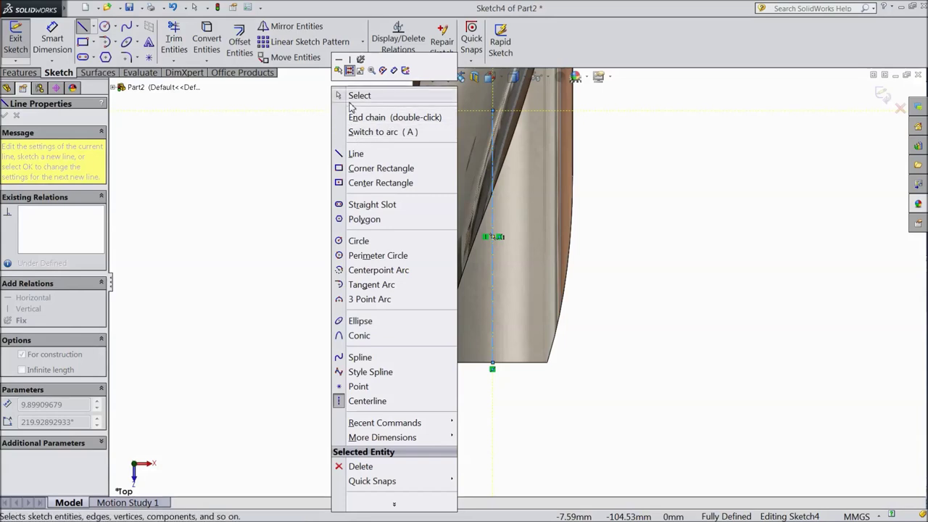
left_click(359, 95)
Draw a closed four-line profile starting with a slanted edge up-left from the tip point.
left_click(83, 28)
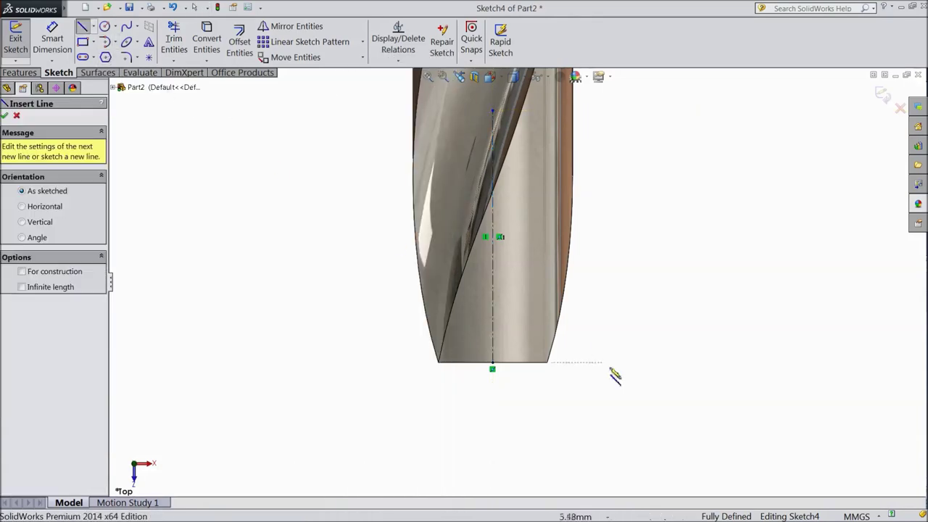
left_click(492, 363)
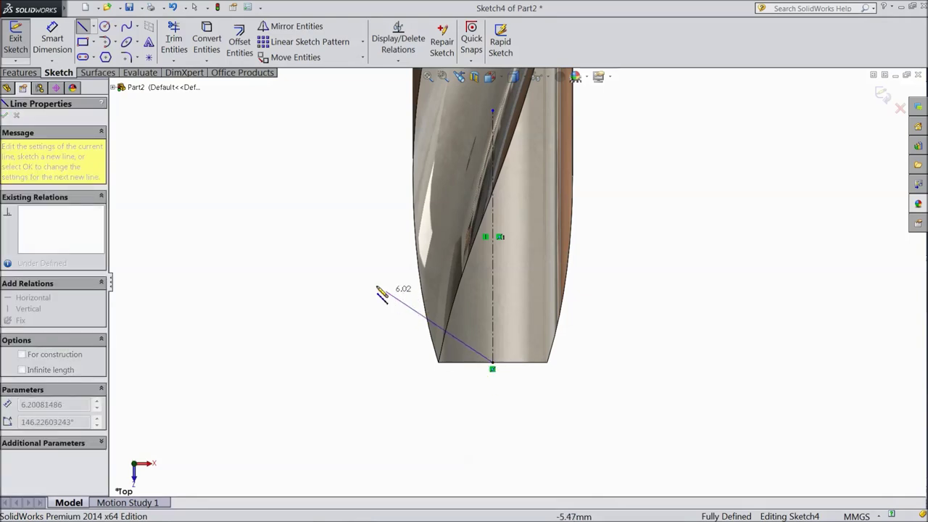
left_click(347, 239)
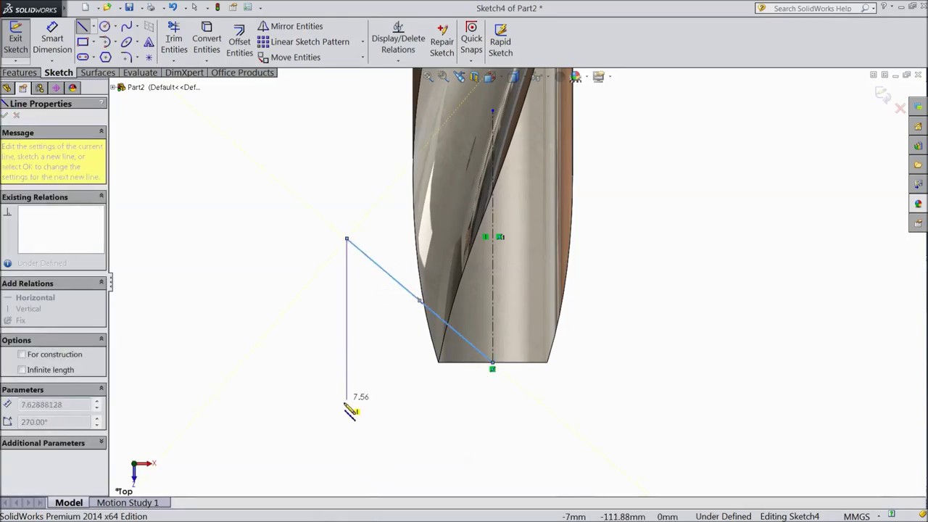
left_click(346, 458)
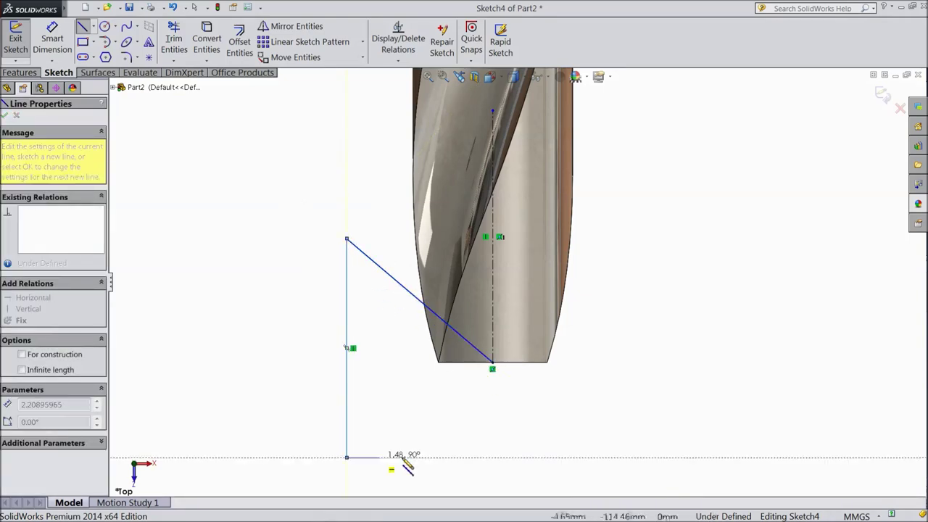
left_click(493, 458)
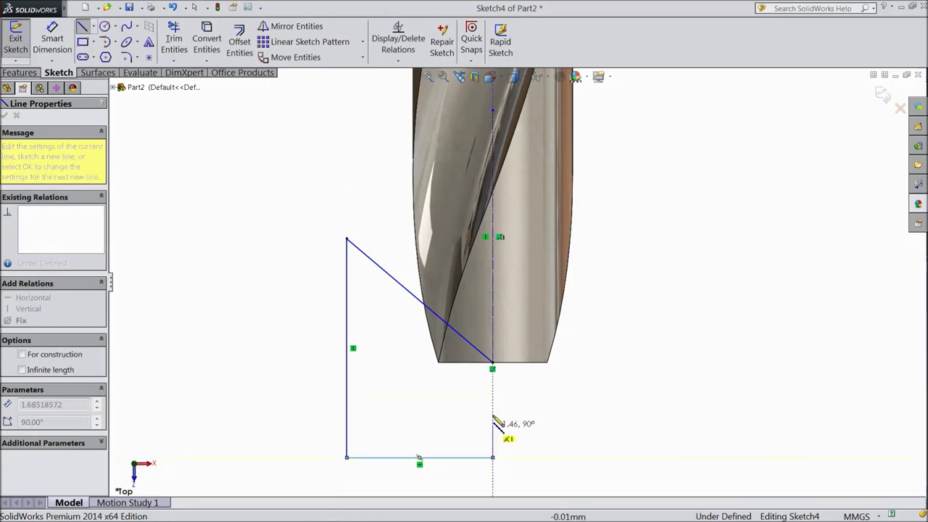
left_click(493, 362)
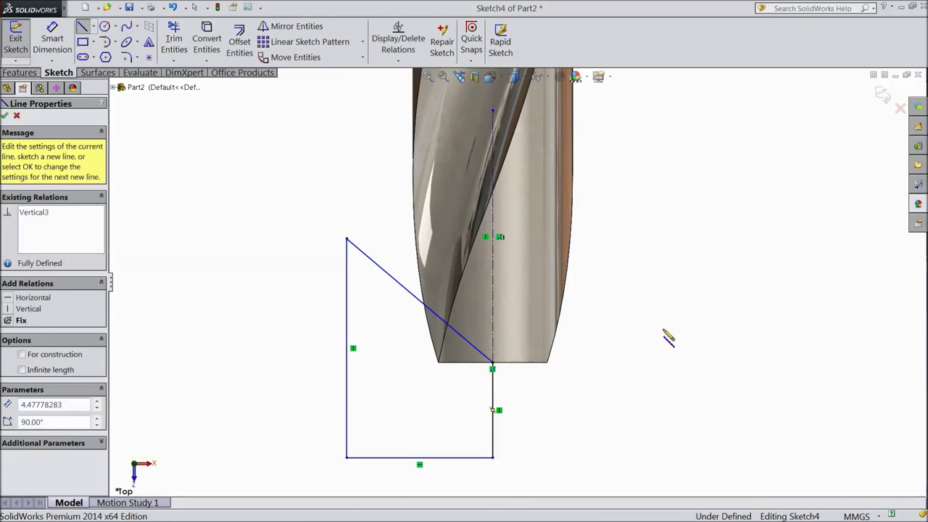
right_click(666, 334)
left_click(688, 176)
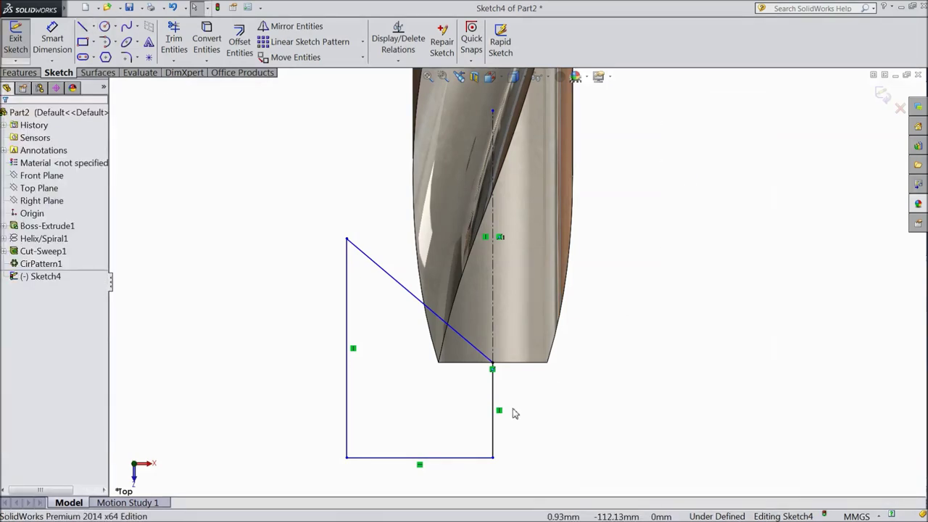
Dimension the angle between the centerline and the slanted edge as 60°.
left_click(53, 40)
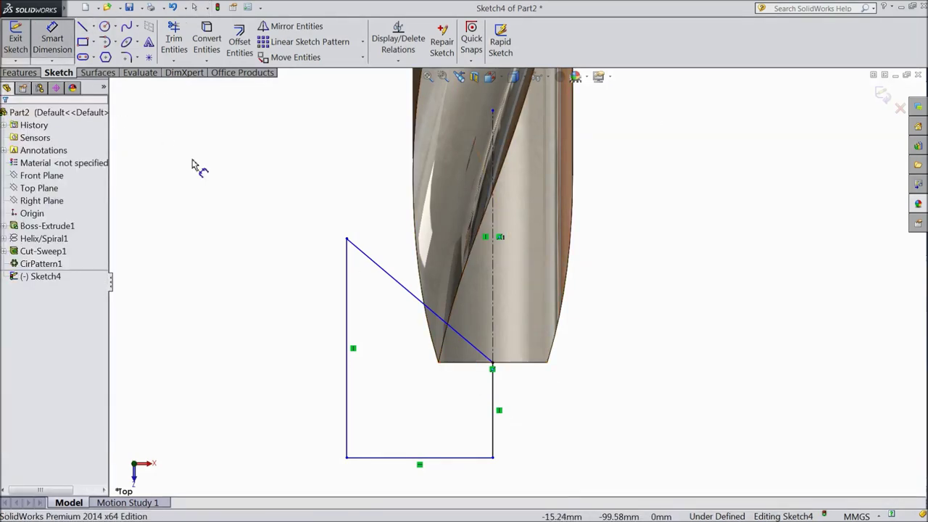
left_click(492, 329)
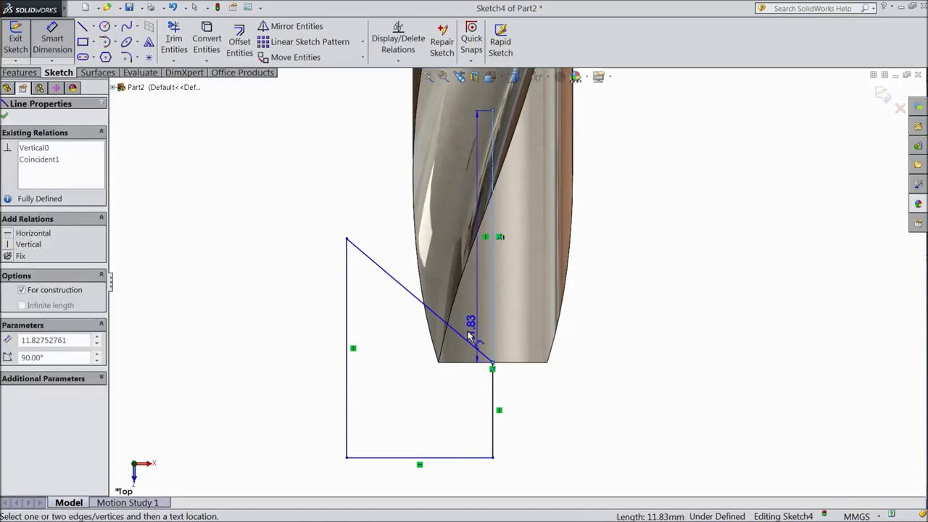
left_click(446, 320)
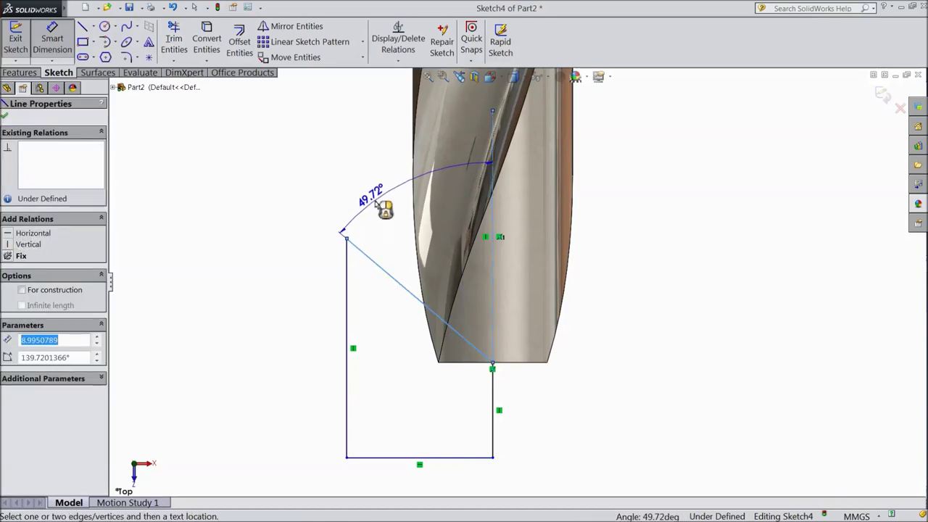
left_click(382, 221)
type("60")
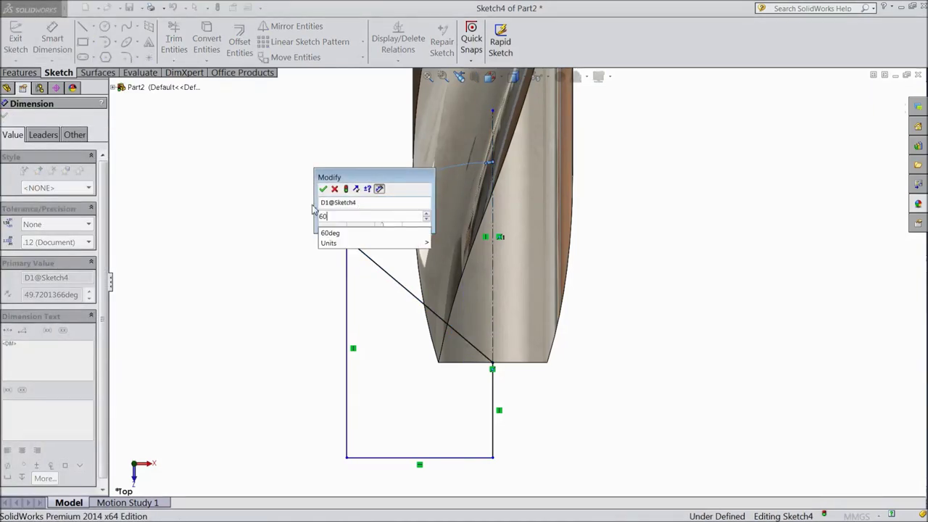
left_click(323, 189)
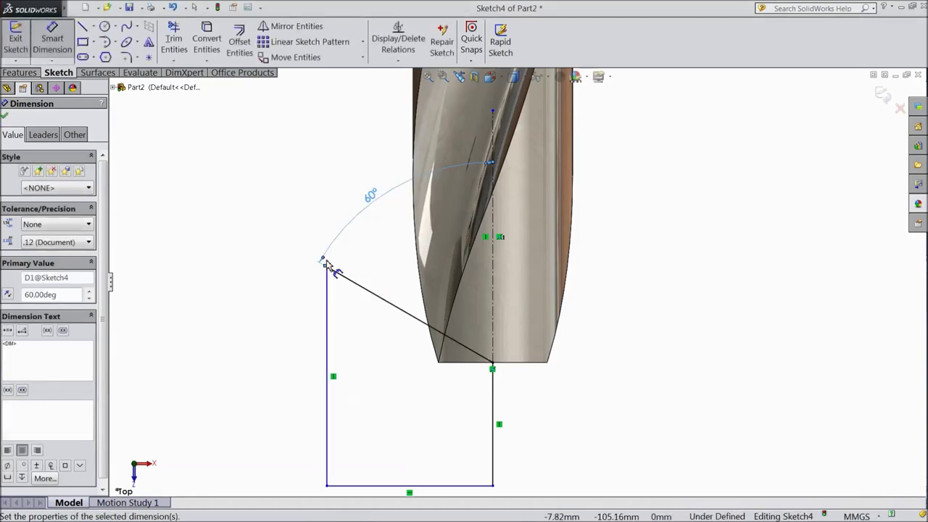
left_click(4, 117)
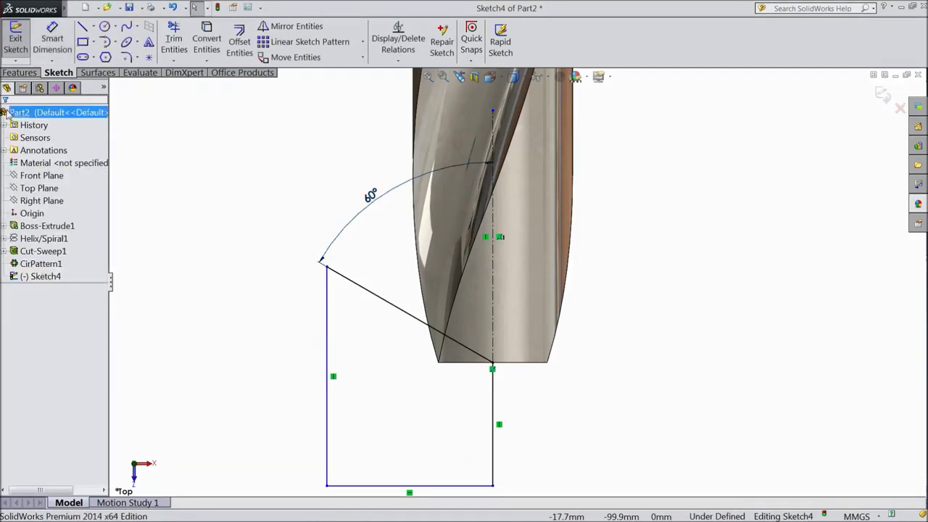
Revolve-cut the profile 360° about Line1 to form the conical point, then inspect it.
left_click(20, 72)
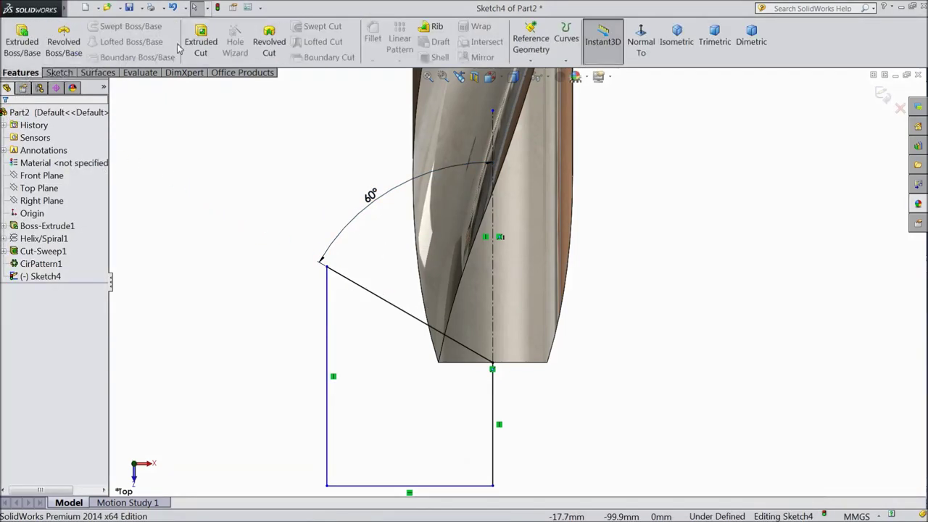
left_click(278, 51)
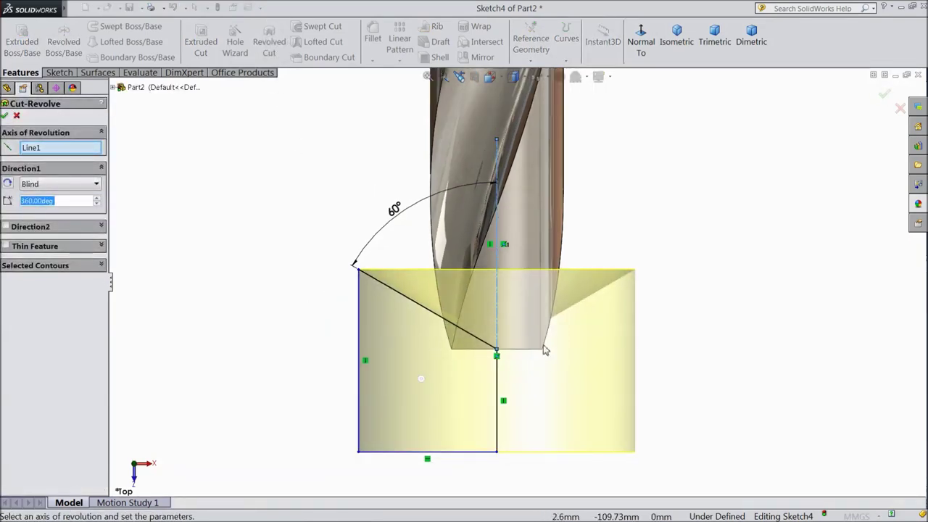
left_click(5, 117)
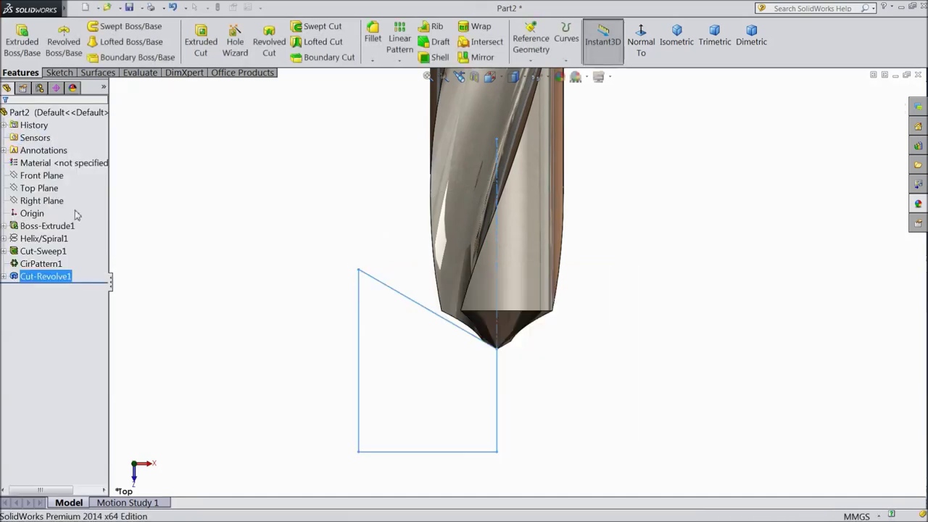
left_click(296, 316)
mouse_move(508, 311)
middle_mouse_down()
mouse_move(369, 359)
mouse_move(389, 404)
mouse_move(383, 379)
mouse_move(340, 341)
mouse_move(263, 353)
mouse_move(503, 398)
mouse_move(421, 295)
middle_mouse_up()
scroll(406, 308, "up", 3)
scroll(355, 344, "up", 3)
scroll(322, 366, "up", 2)
scroll(638, 211, "up", 1)
scroll(605, 201, "down", 2)
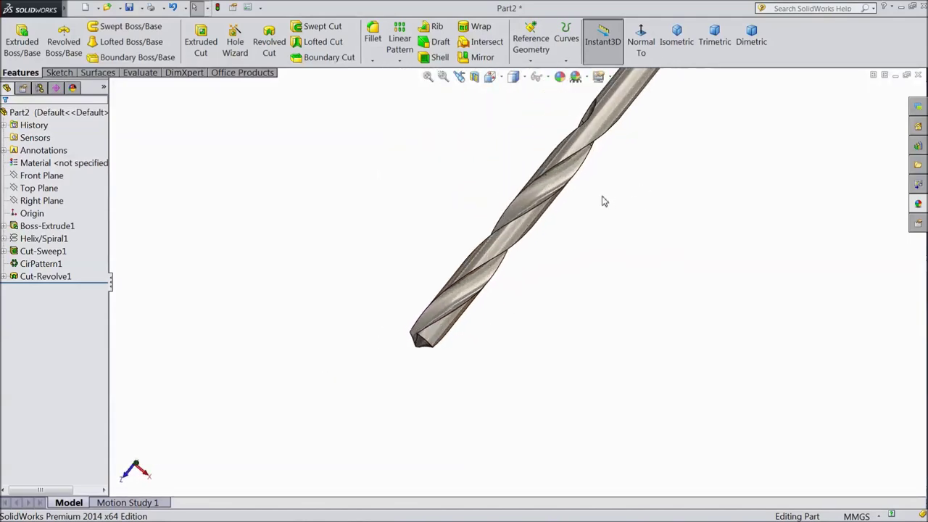
scroll(601, 201, "up", 1)
left_click(371, 63)
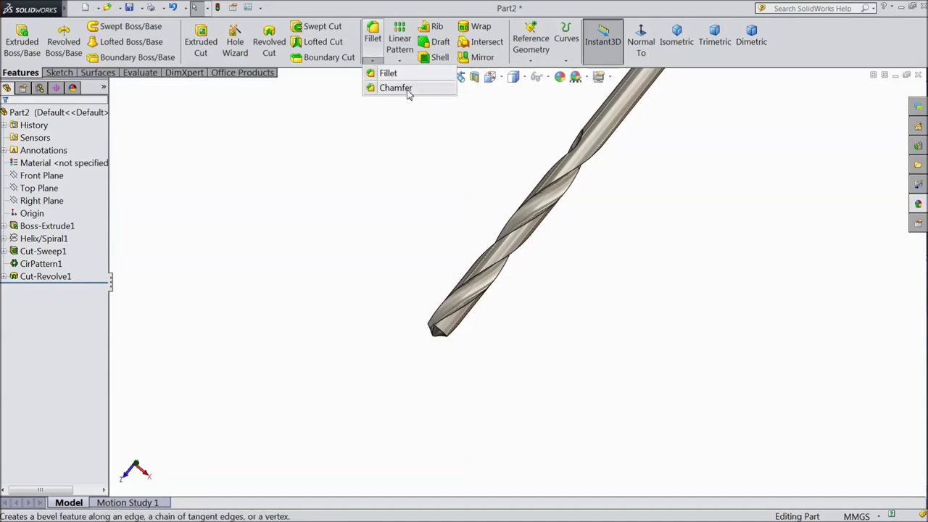
Chamfer the shank's flat end face at 1 mm × 45°.
left_click(392, 85)
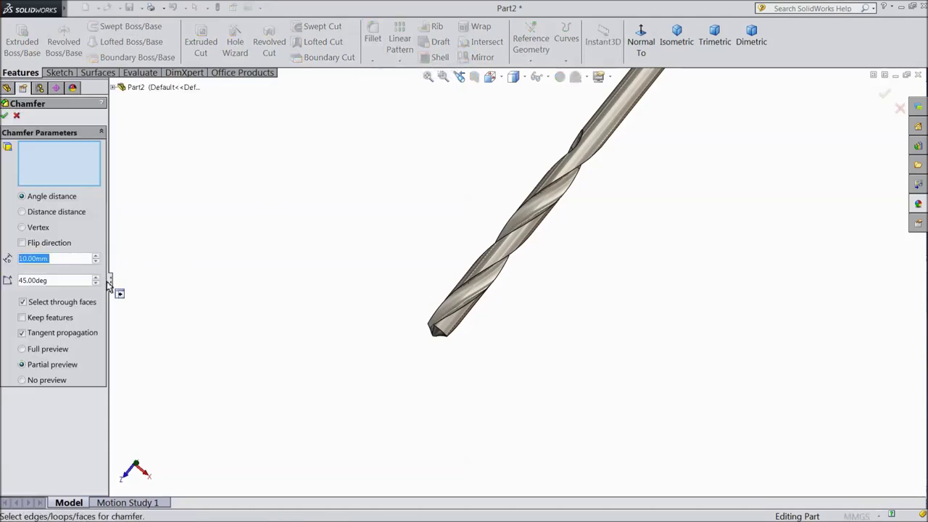
type("1")
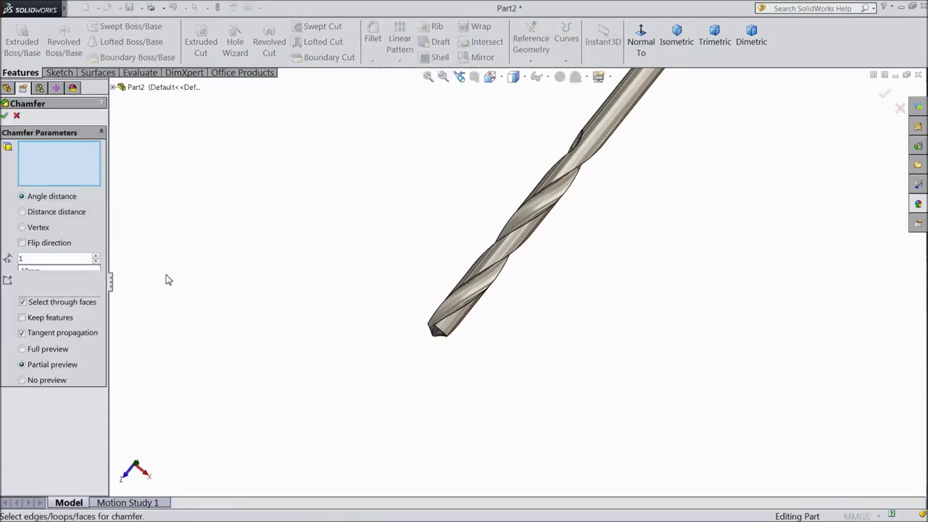
key("Return")
scroll(613, 241, "up", 2)
scroll(612, 239, "down", 1)
scroll(605, 165, "down", 1)
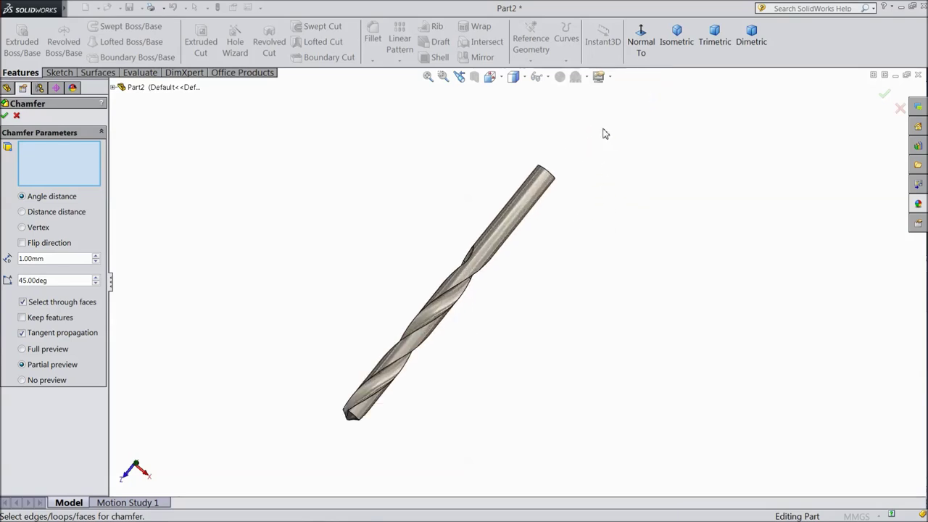
scroll(584, 183, "down", 2)
scroll(572, 190, "down", 3)
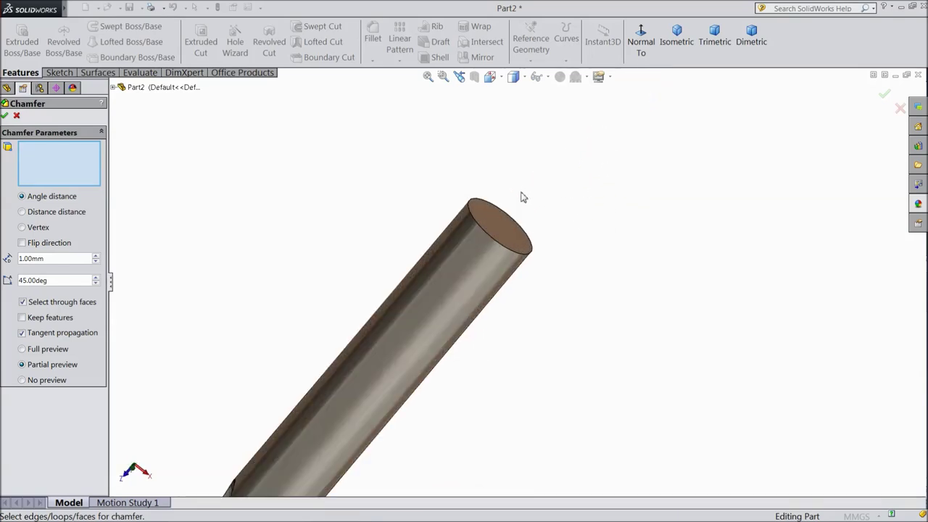
left_click(486, 222)
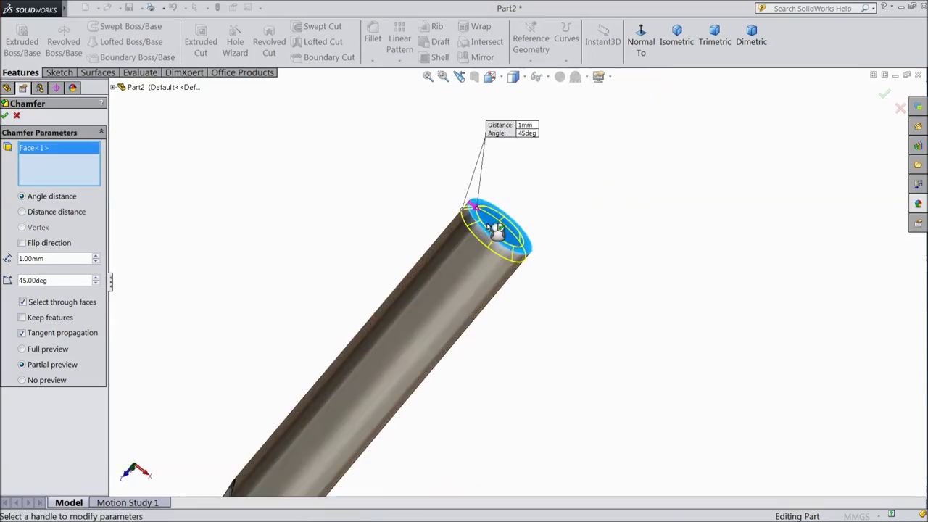
left_click(6, 116)
Orbit and zoom to view the chamfered drill along its full length.
scroll(330, 325, "up", 2)
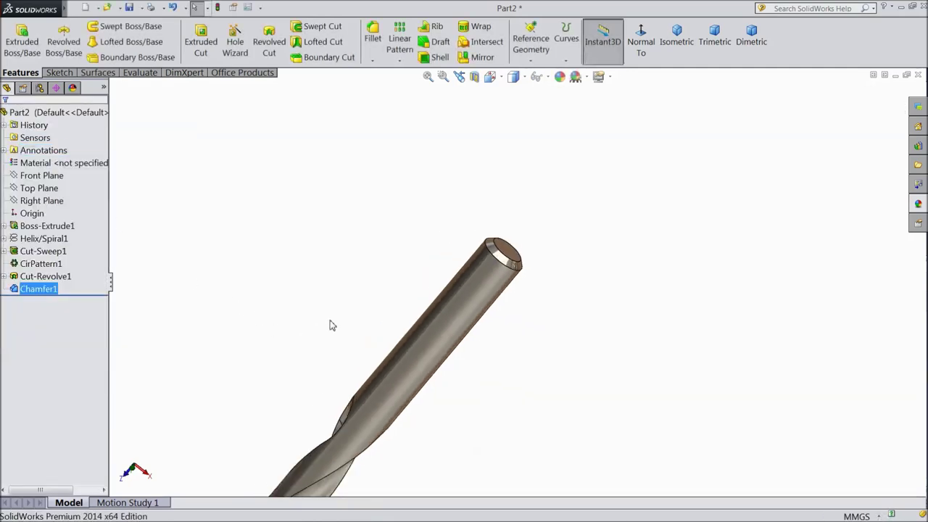
scroll(347, 357, "up", 2)
mouse_move(497, 434)
middle_mouse_down()
mouse_move(501, 327)
mouse_move(467, 364)
mouse_move(538, 427)
mouse_move(407, 425)
middle_mouse_up()
scroll(406, 425, "down", 2)
scroll(512, 319, "down", 3)
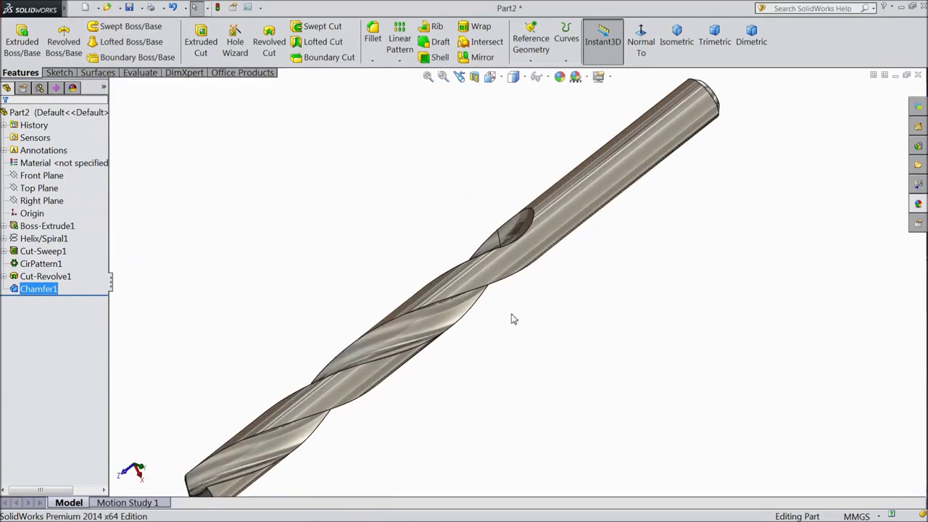
Pick polished steel from the metal appearances library for the drill.
left_click(917, 204)
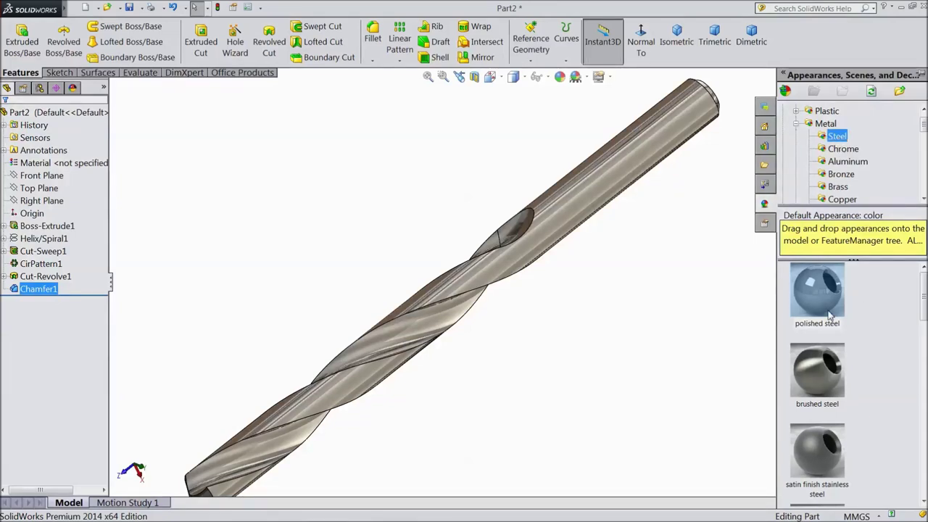
left_click(681, 333)
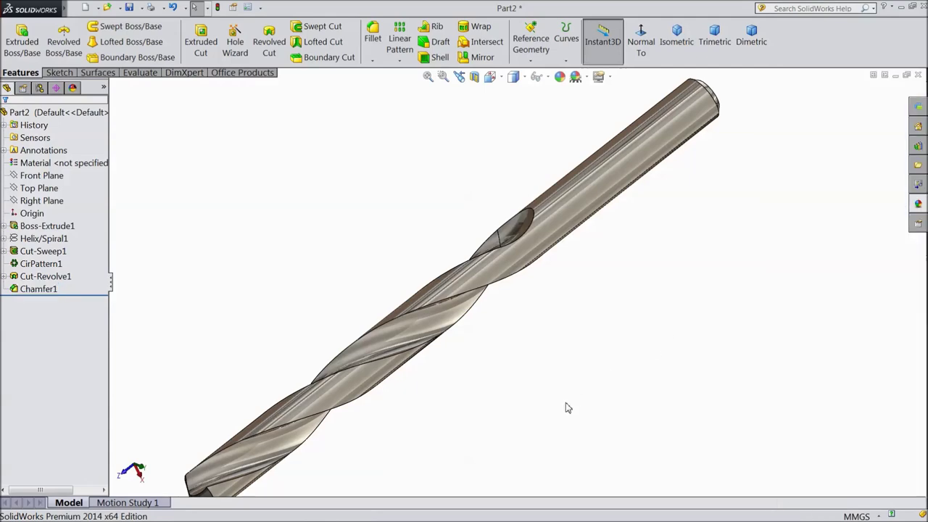
mouse_move(566, 411)
middle_mouse_down()
mouse_move(550, 355)
mouse_move(656, 320)
mouse_move(688, 298)
mouse_move(794, 356)
mouse_move(747, 348)
mouse_move(561, 383)
mouse_move(553, 418)
middle_mouse_up()
scroll(399, 315, "down", 2)
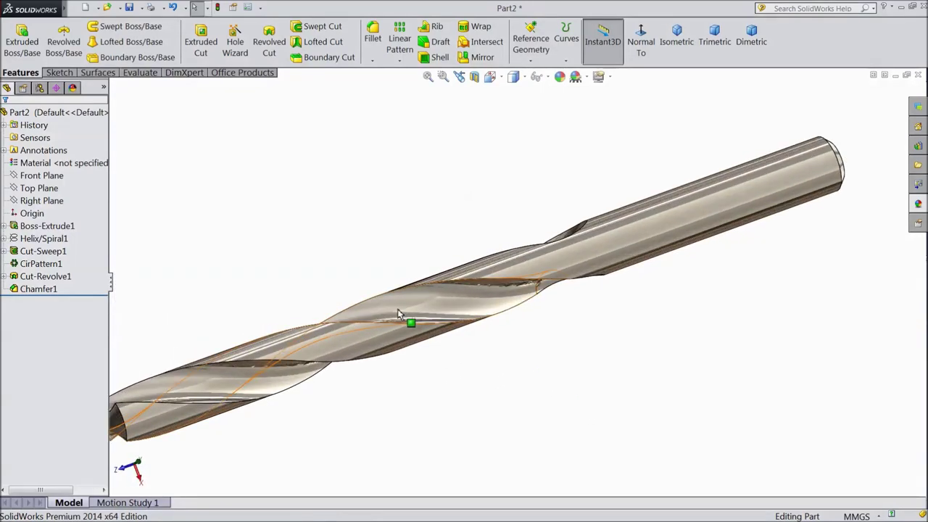
scroll(406, 319, "down", 1)
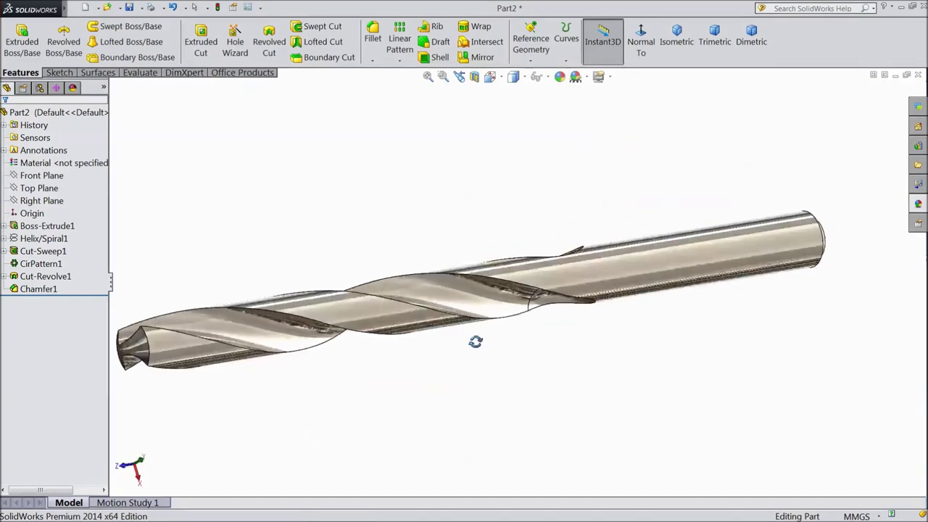